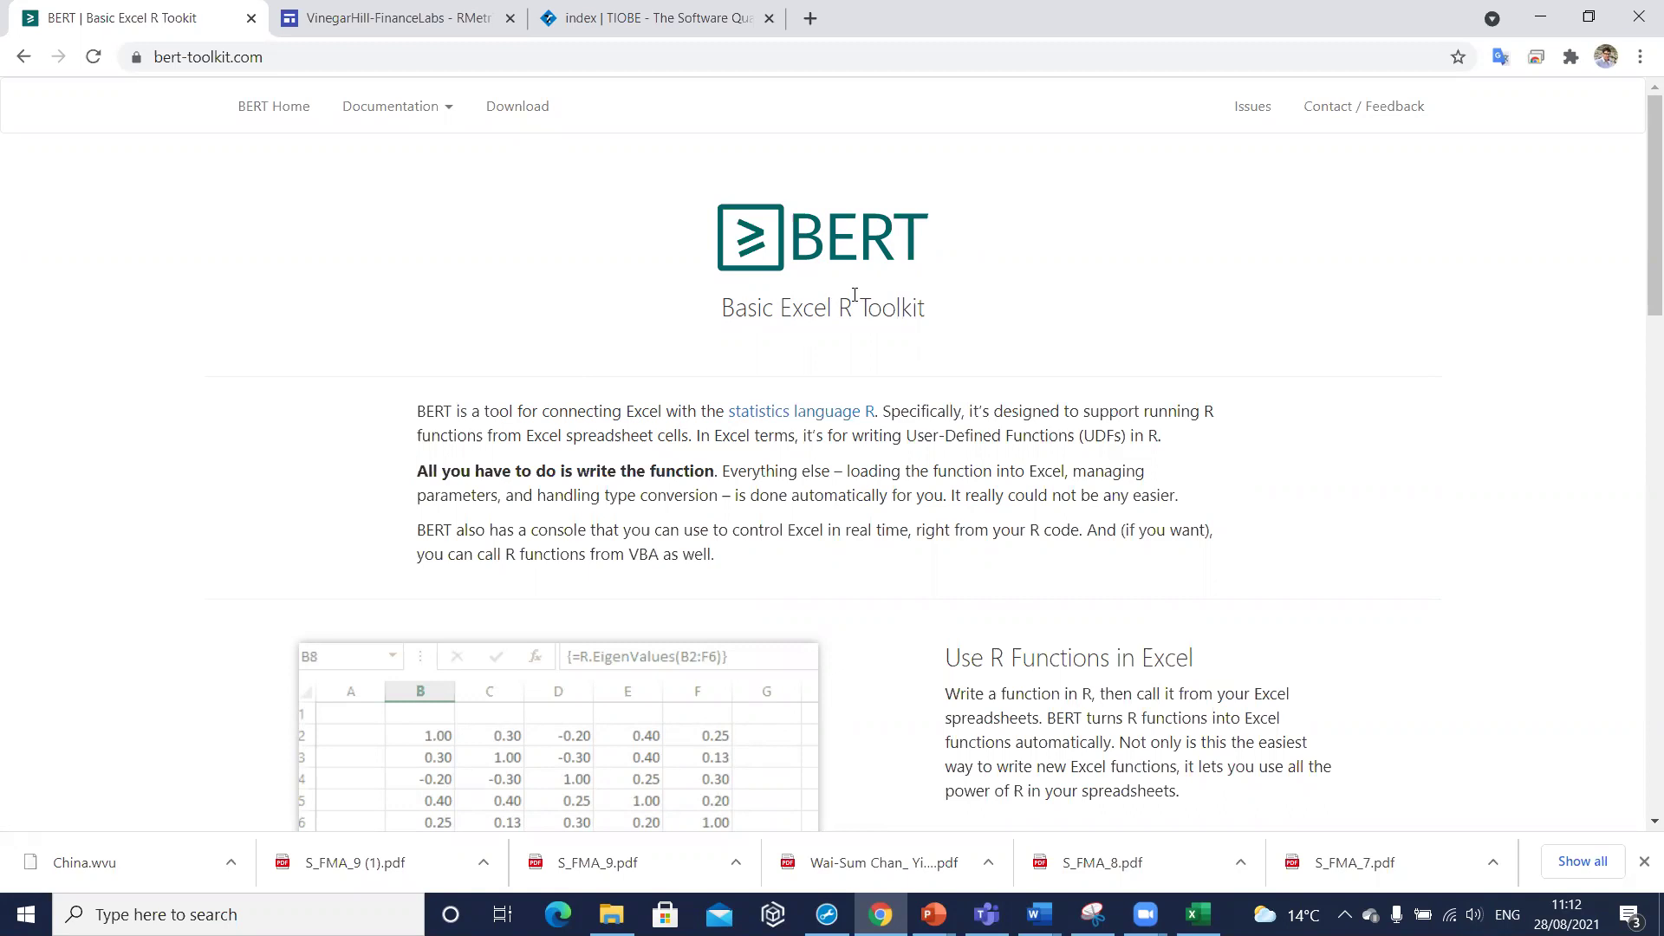
- Replay the Excel eigenvalue demo animation on the BERT homepage, then return to the page top
scroll(855, 295, "down", 3)
scroll(855, 294, "down", 1)
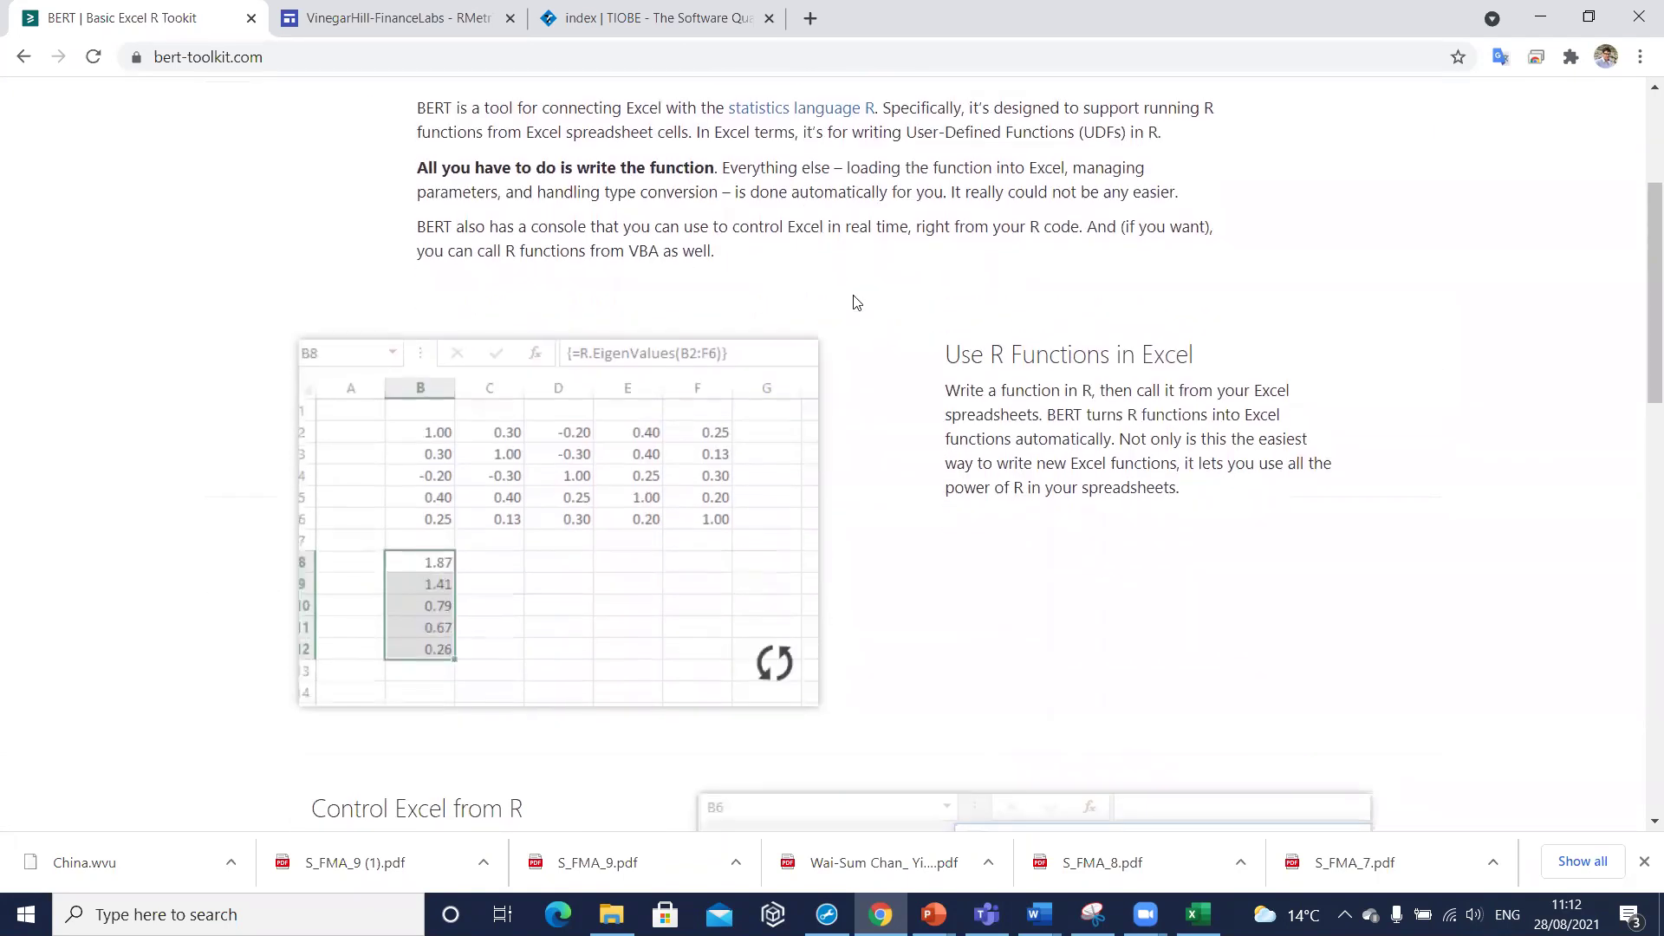
left_click(774, 665)
scroll(619, 371, "up", 3)
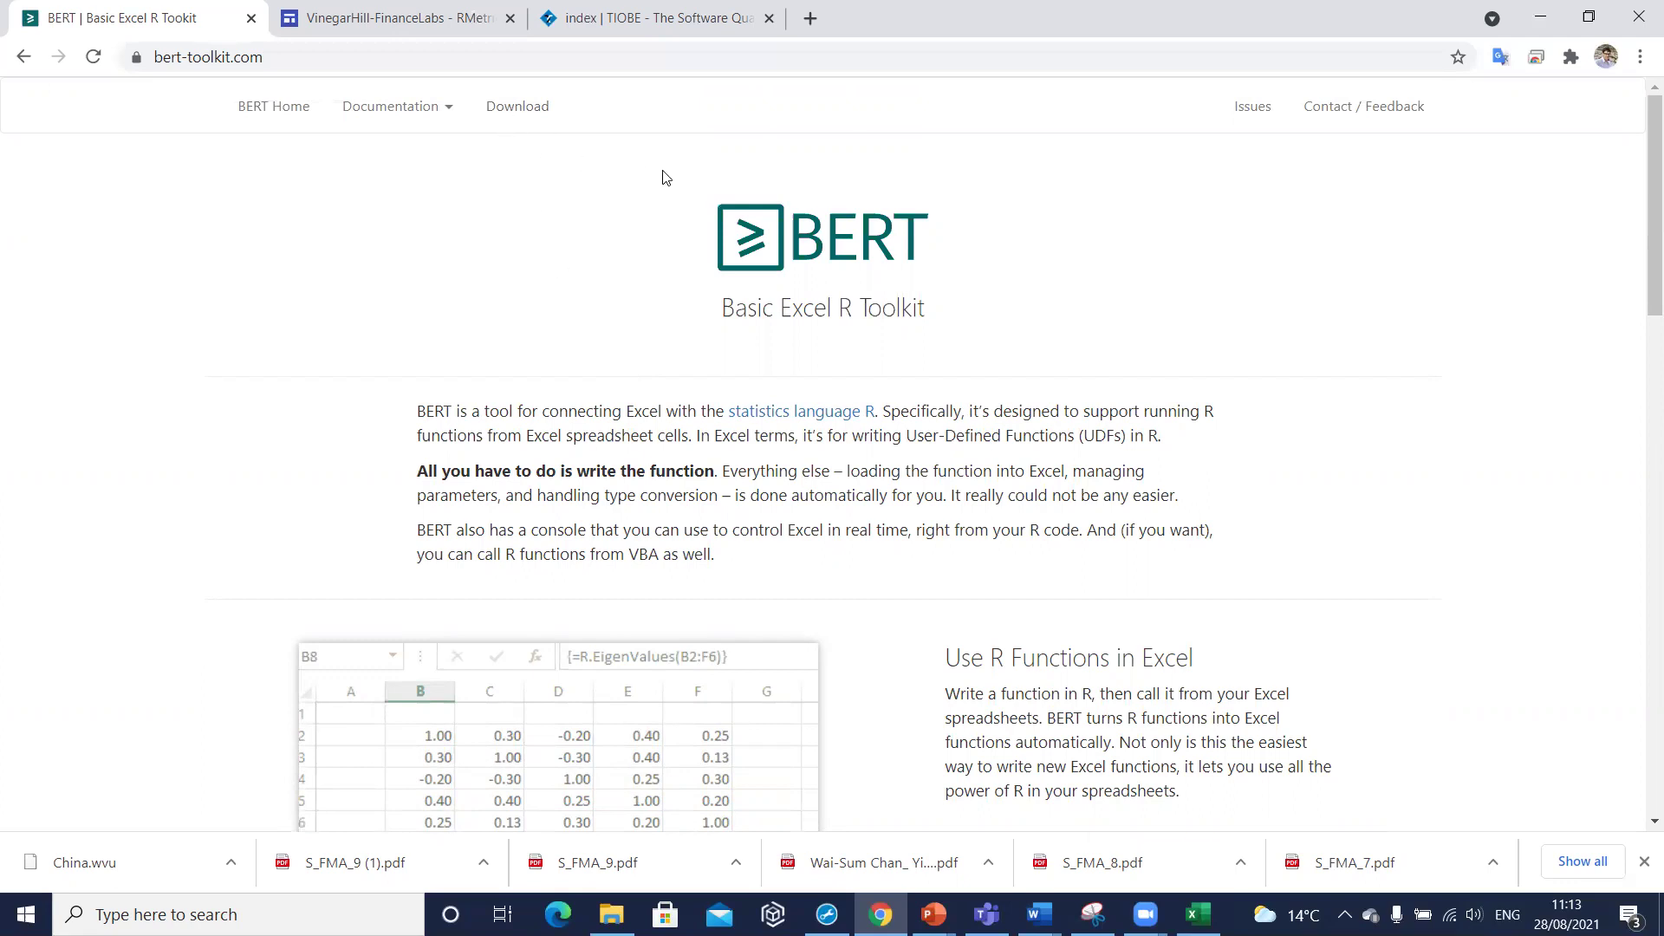
left_click(602, 35)
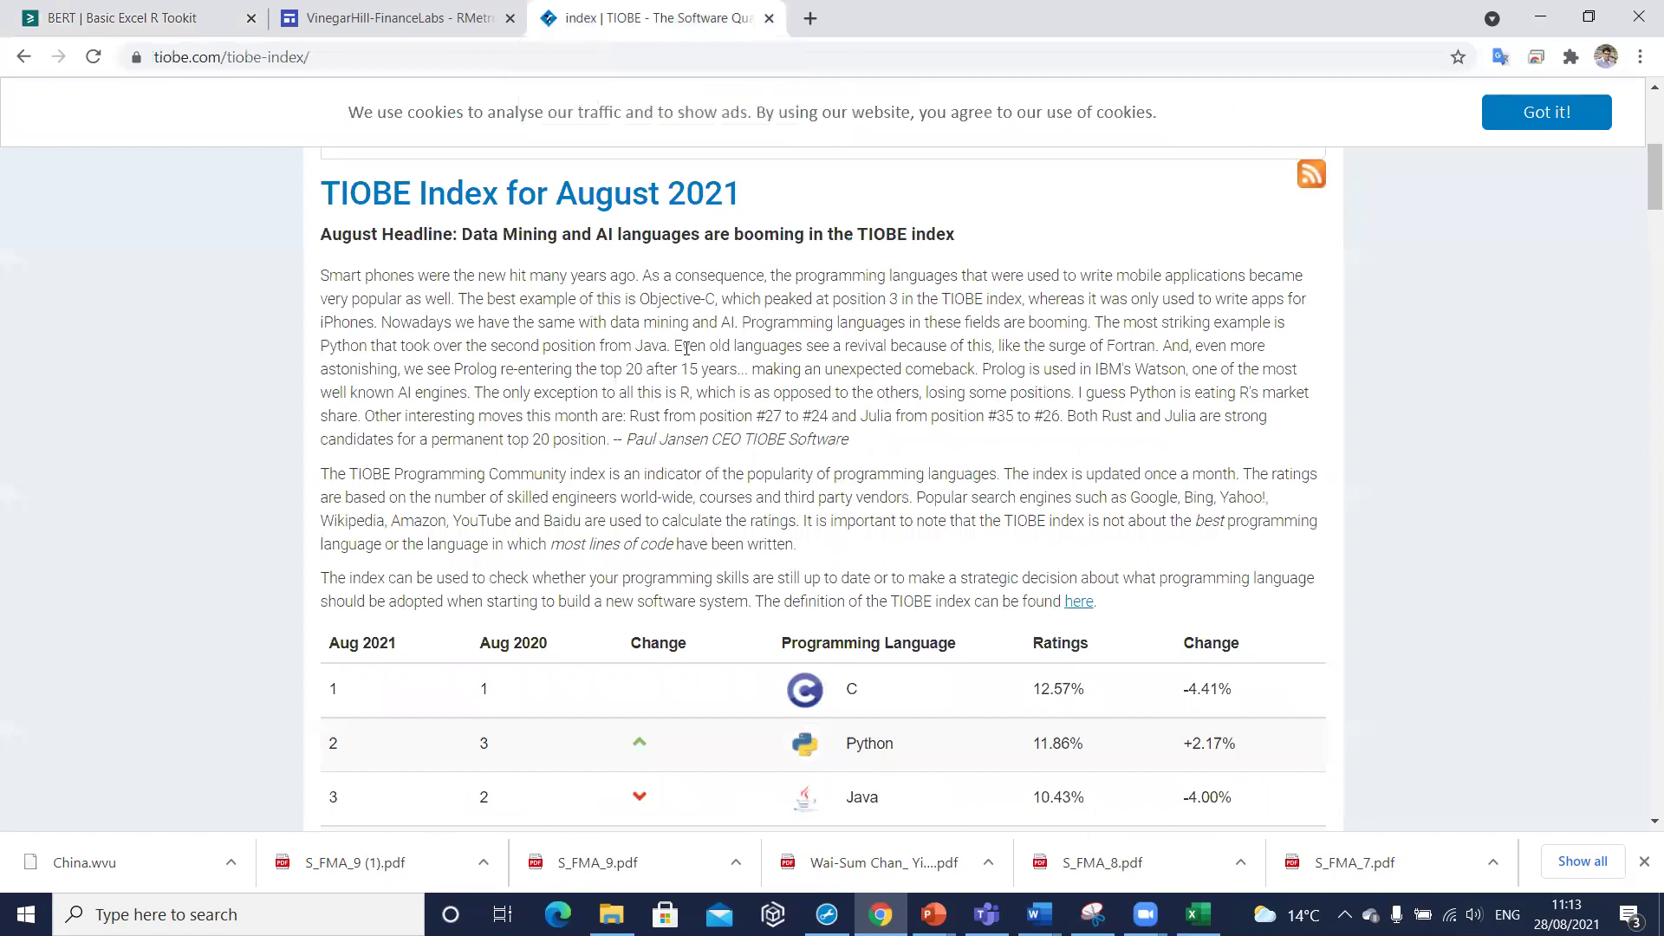
scroll(687, 349, "down", 2)
scroll(686, 348, "down", 2)
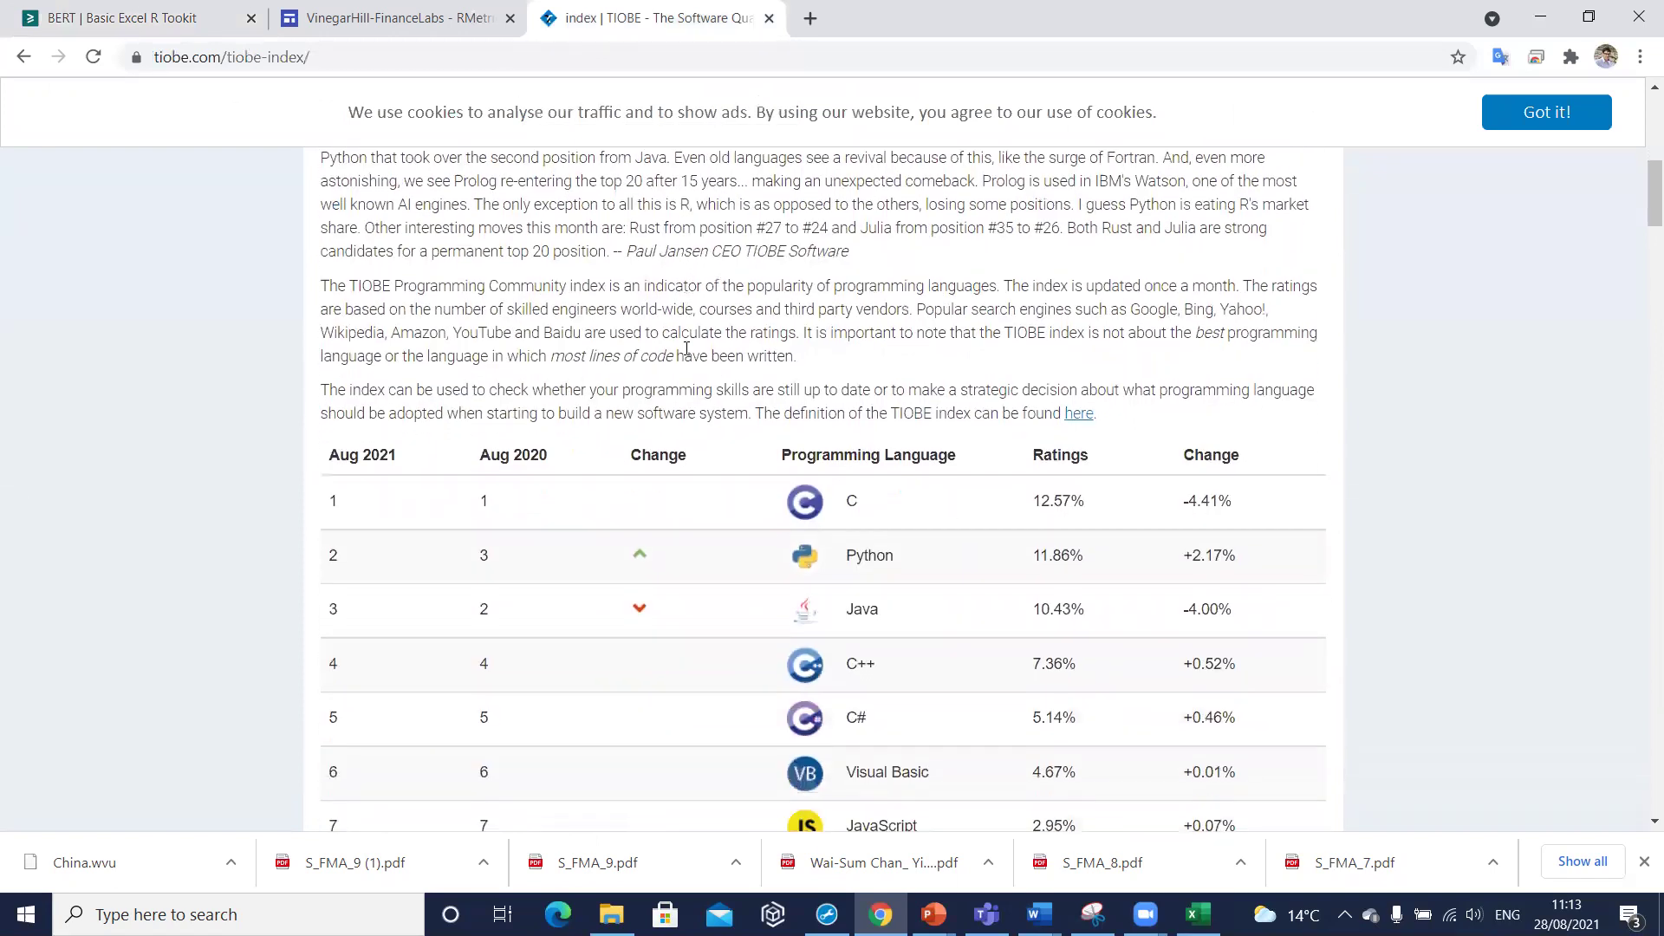
scroll(686, 351, "down", 2)
scroll(687, 356, "down", 2)
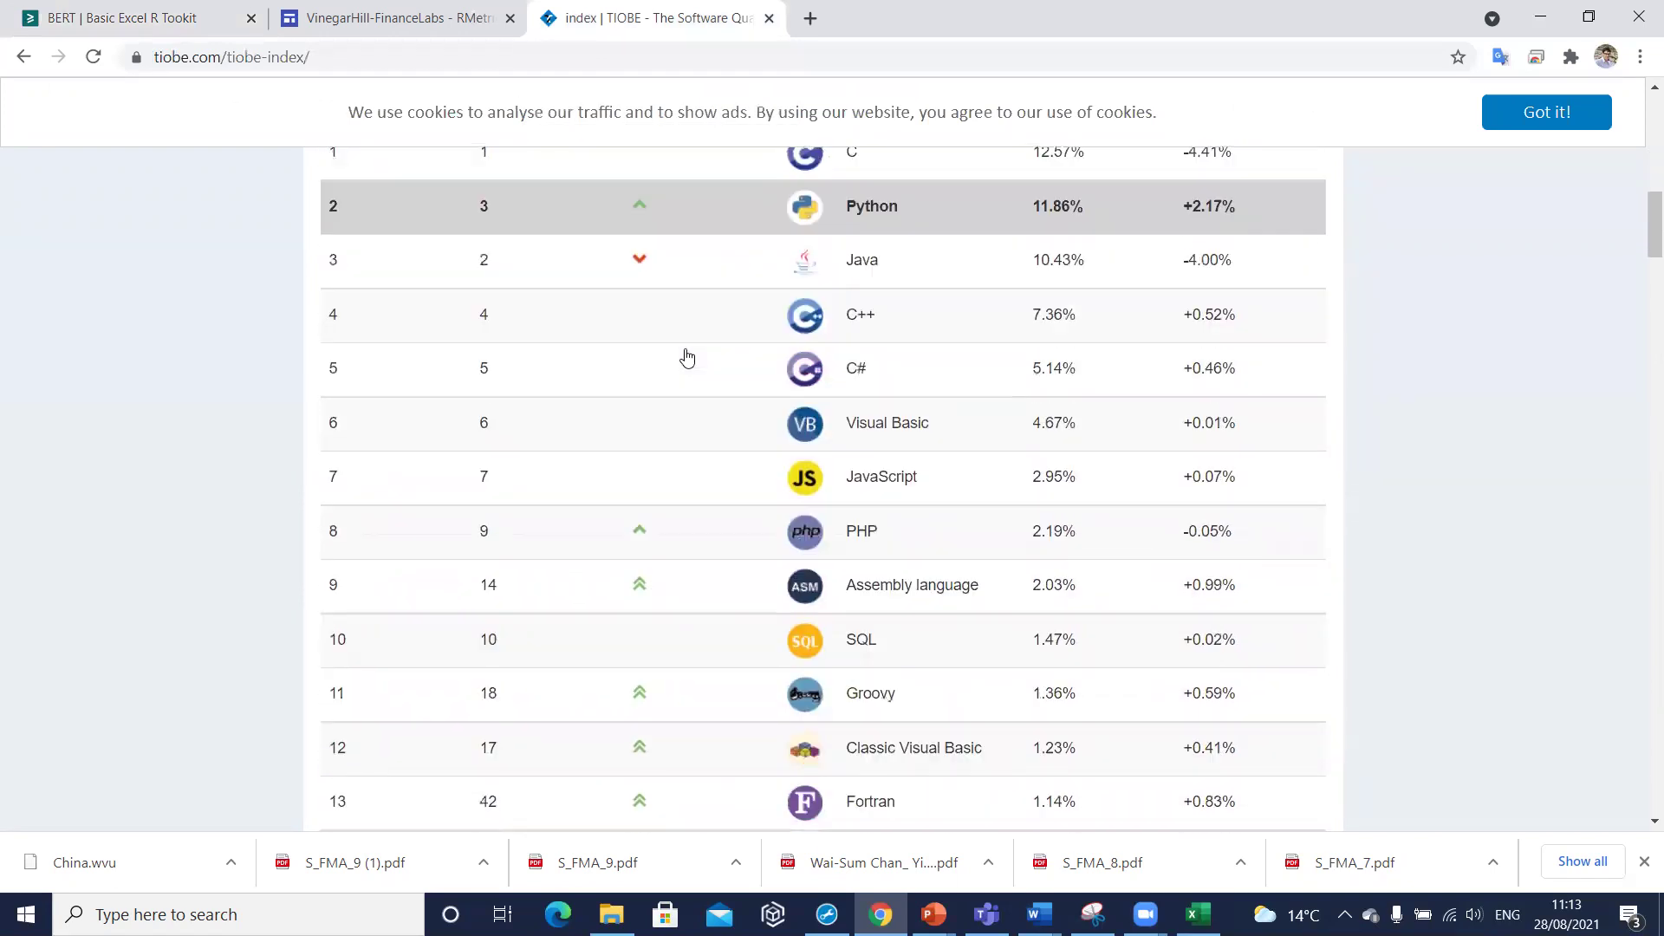
scroll(687, 355, "down", 2)
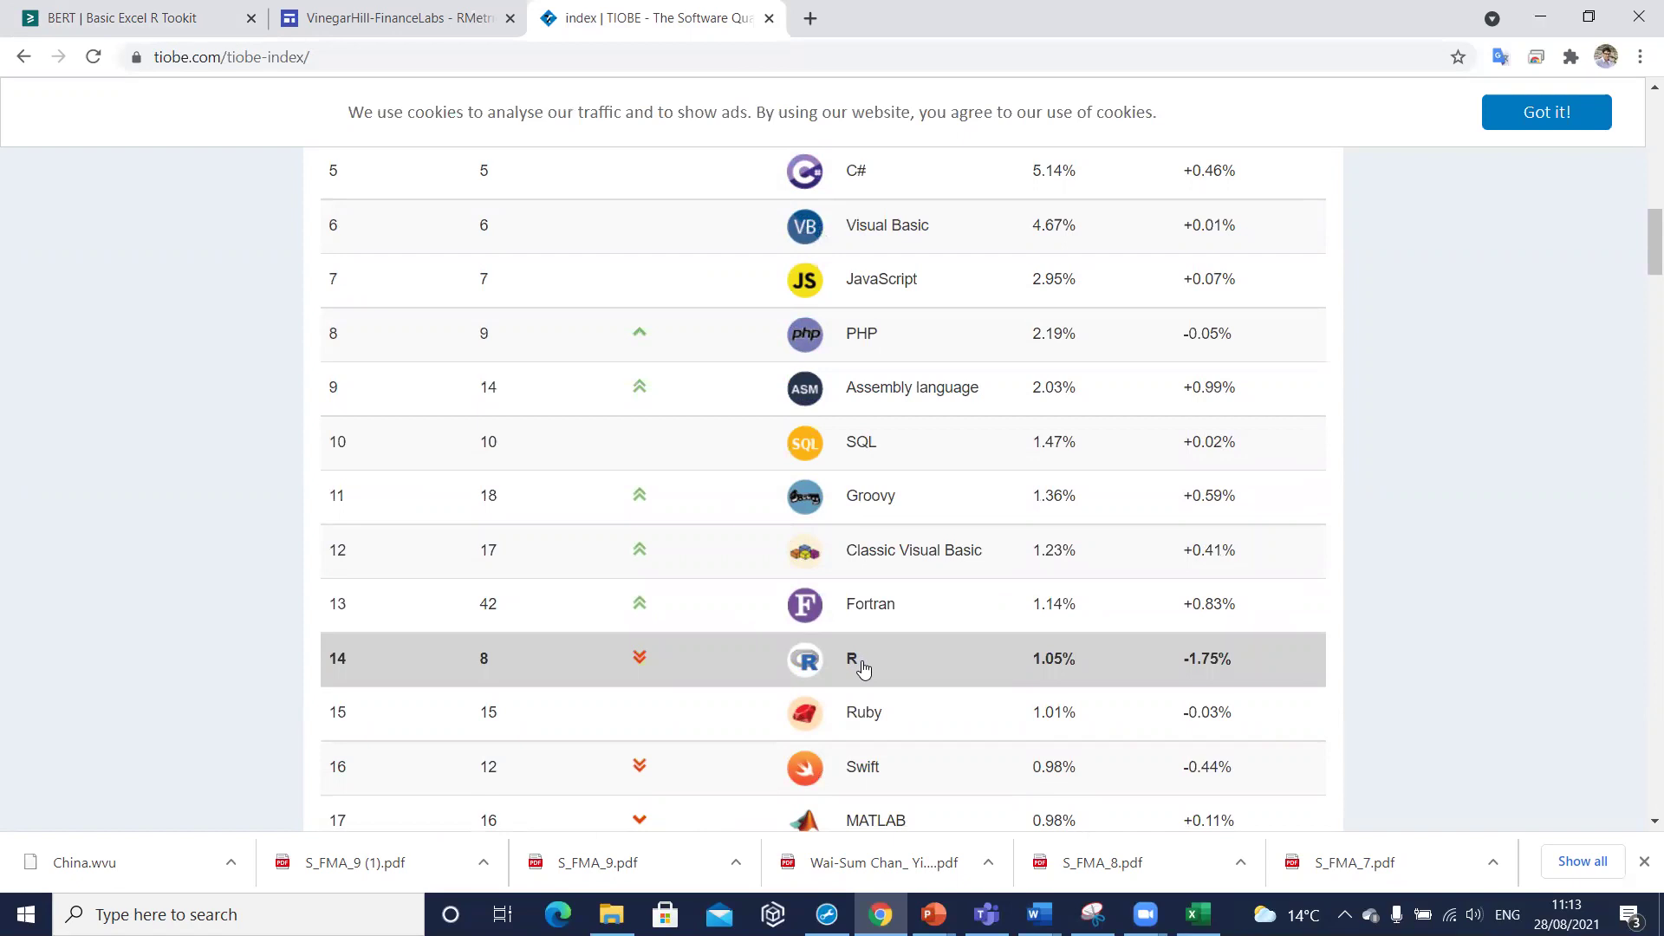
scroll(859, 321, "up", 2)
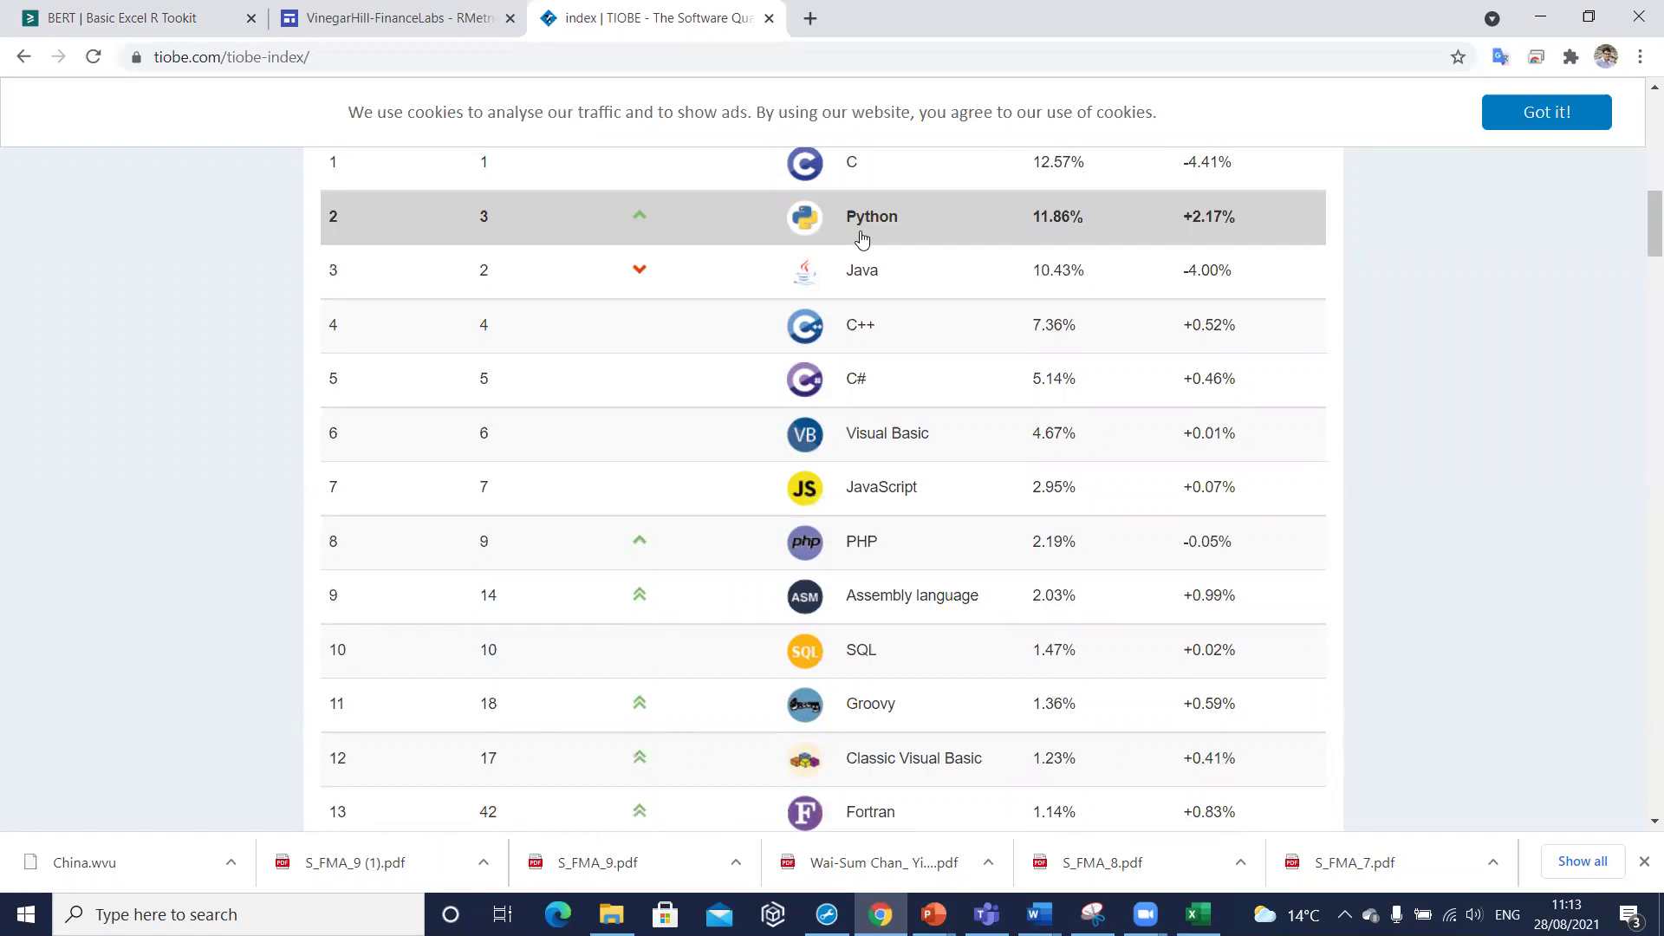
scroll(850, 544, "down", 3)
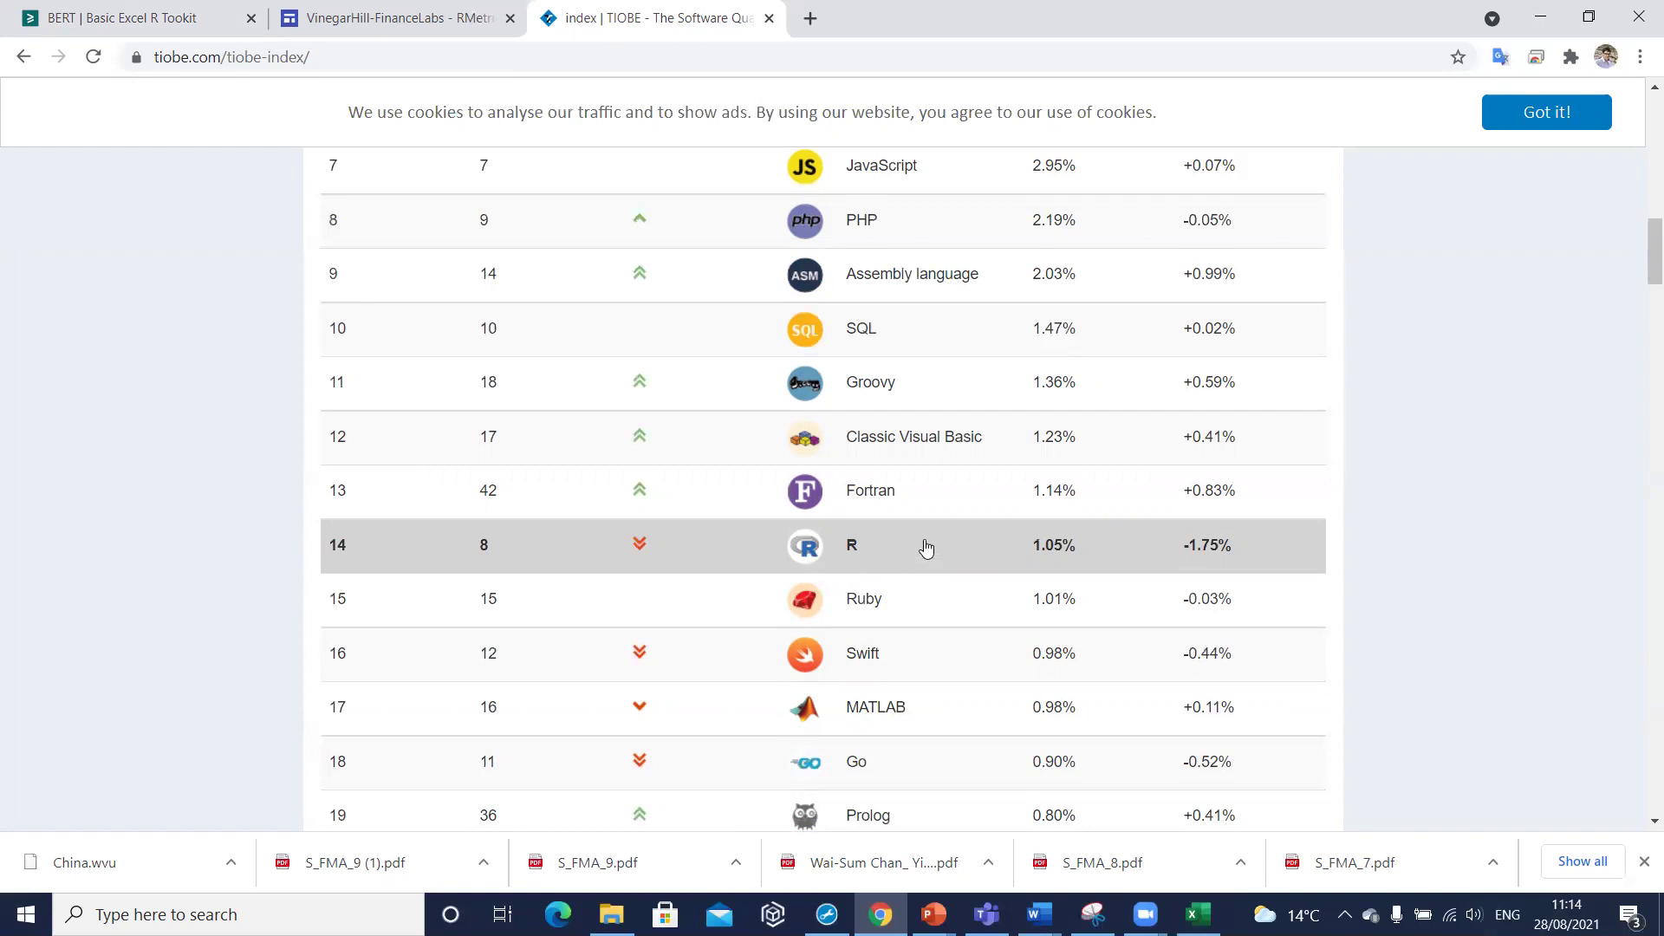
scroll(926, 547, "up", 10)
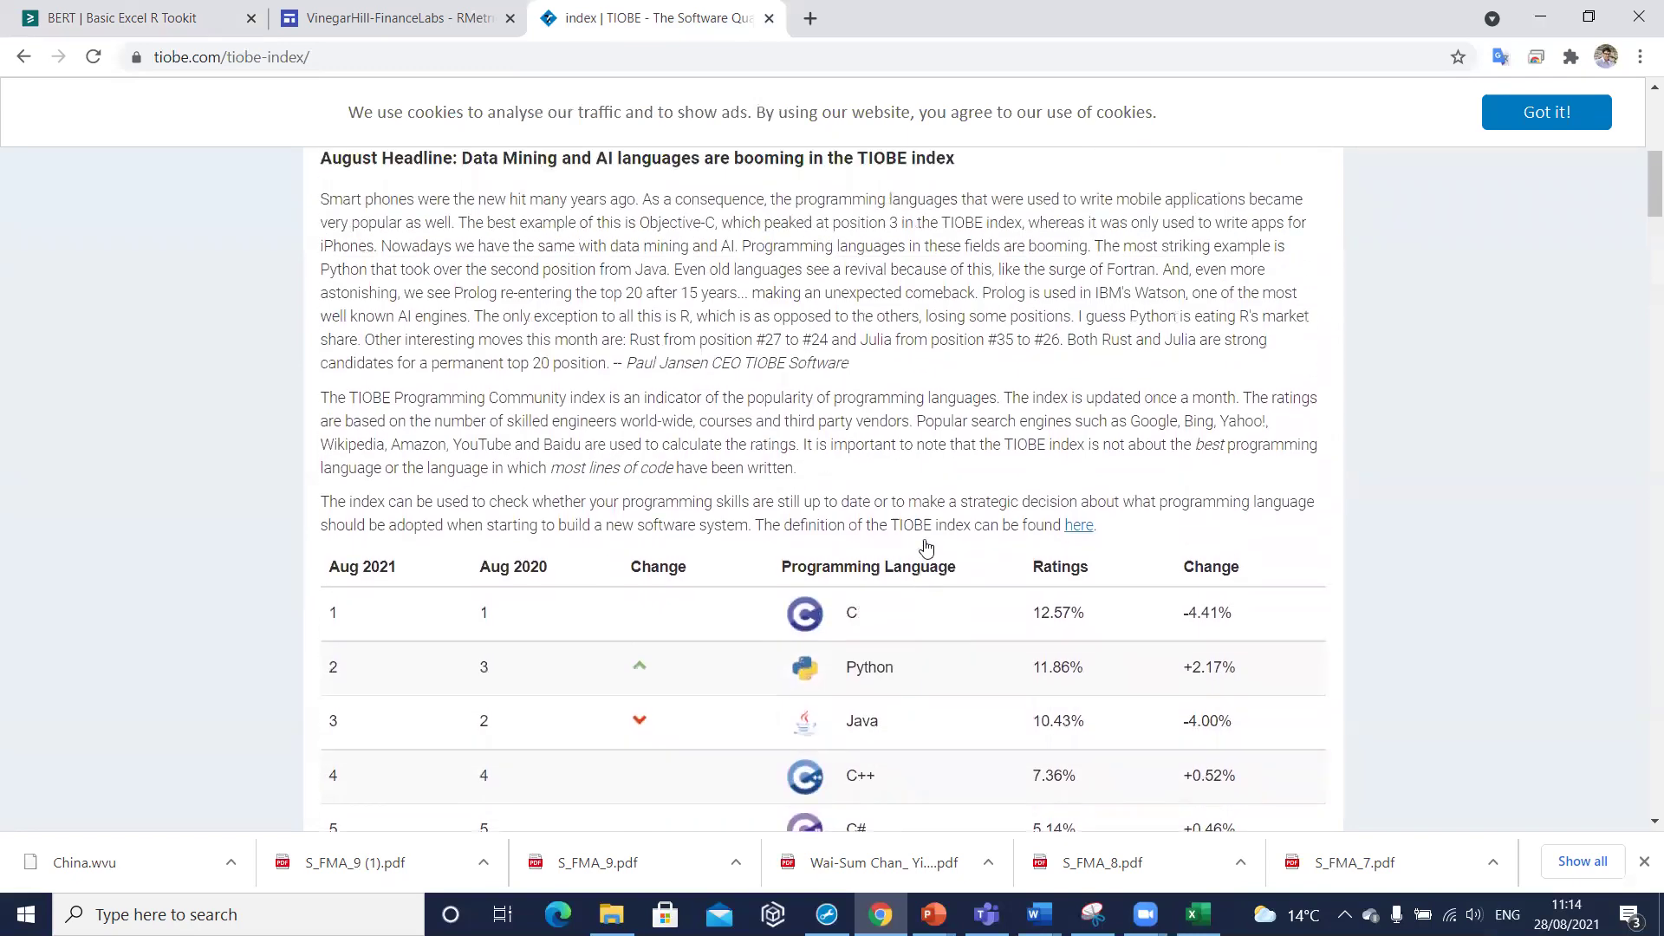
scroll(926, 547, "down", 1)
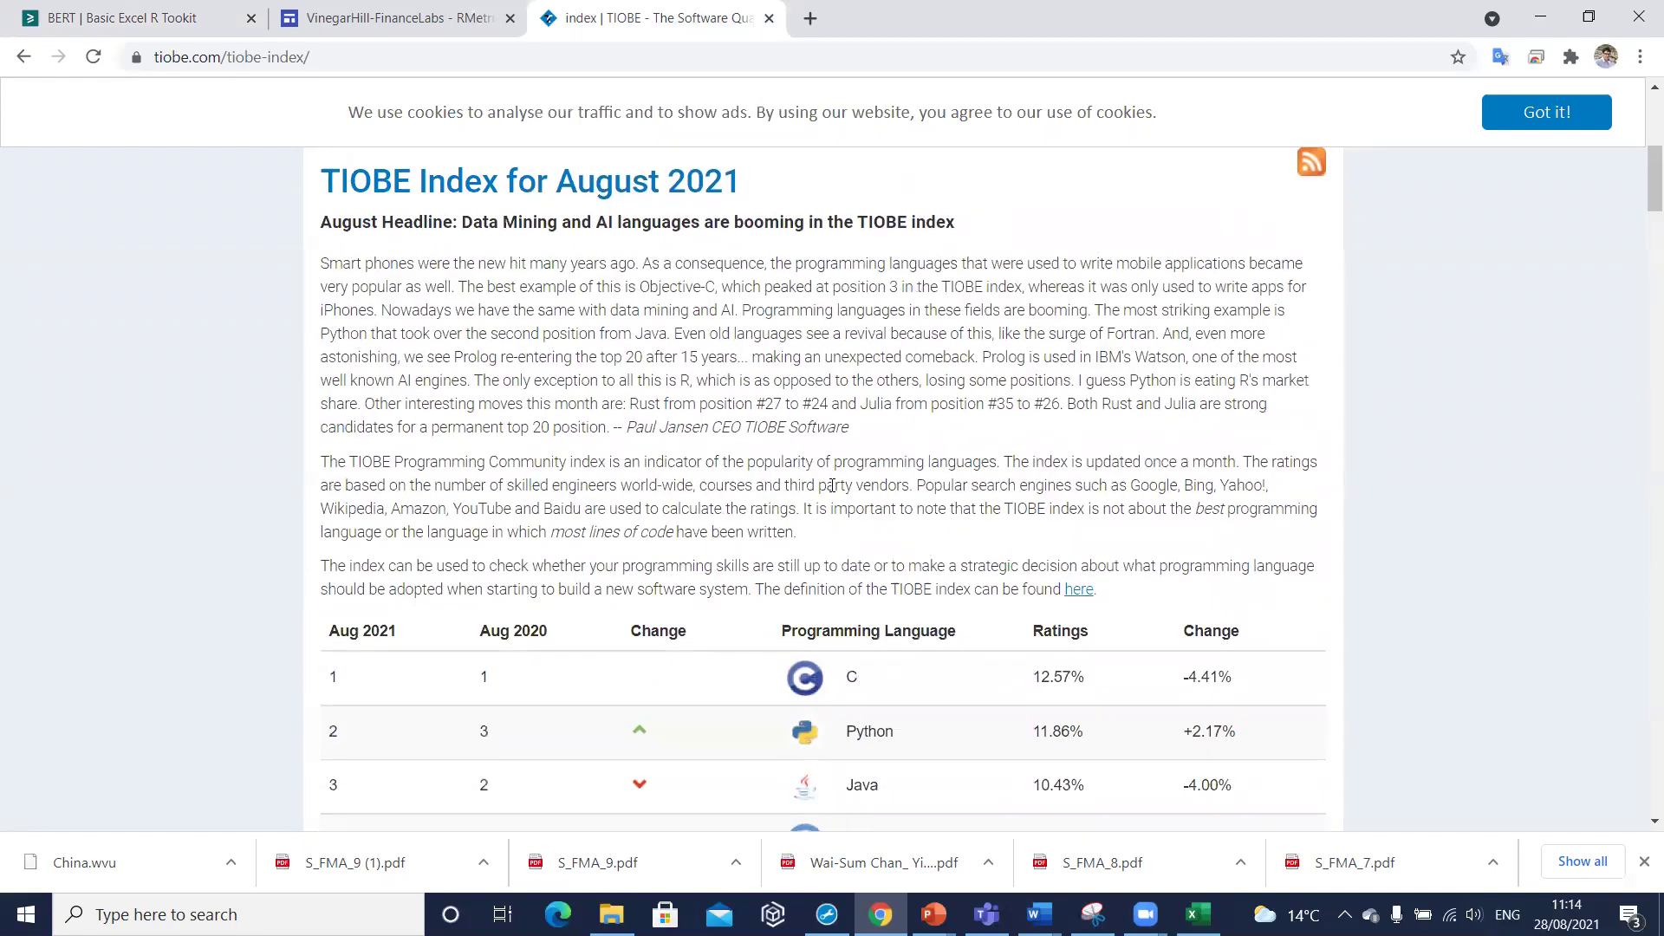
- Switch to the VinegarHill-FinanceLabs RMetrics page and scroll down to its CRAN link
left_click(386, 28)
scroll(497, 390, "down", 5)
scroll(532, 465, "down", 5)
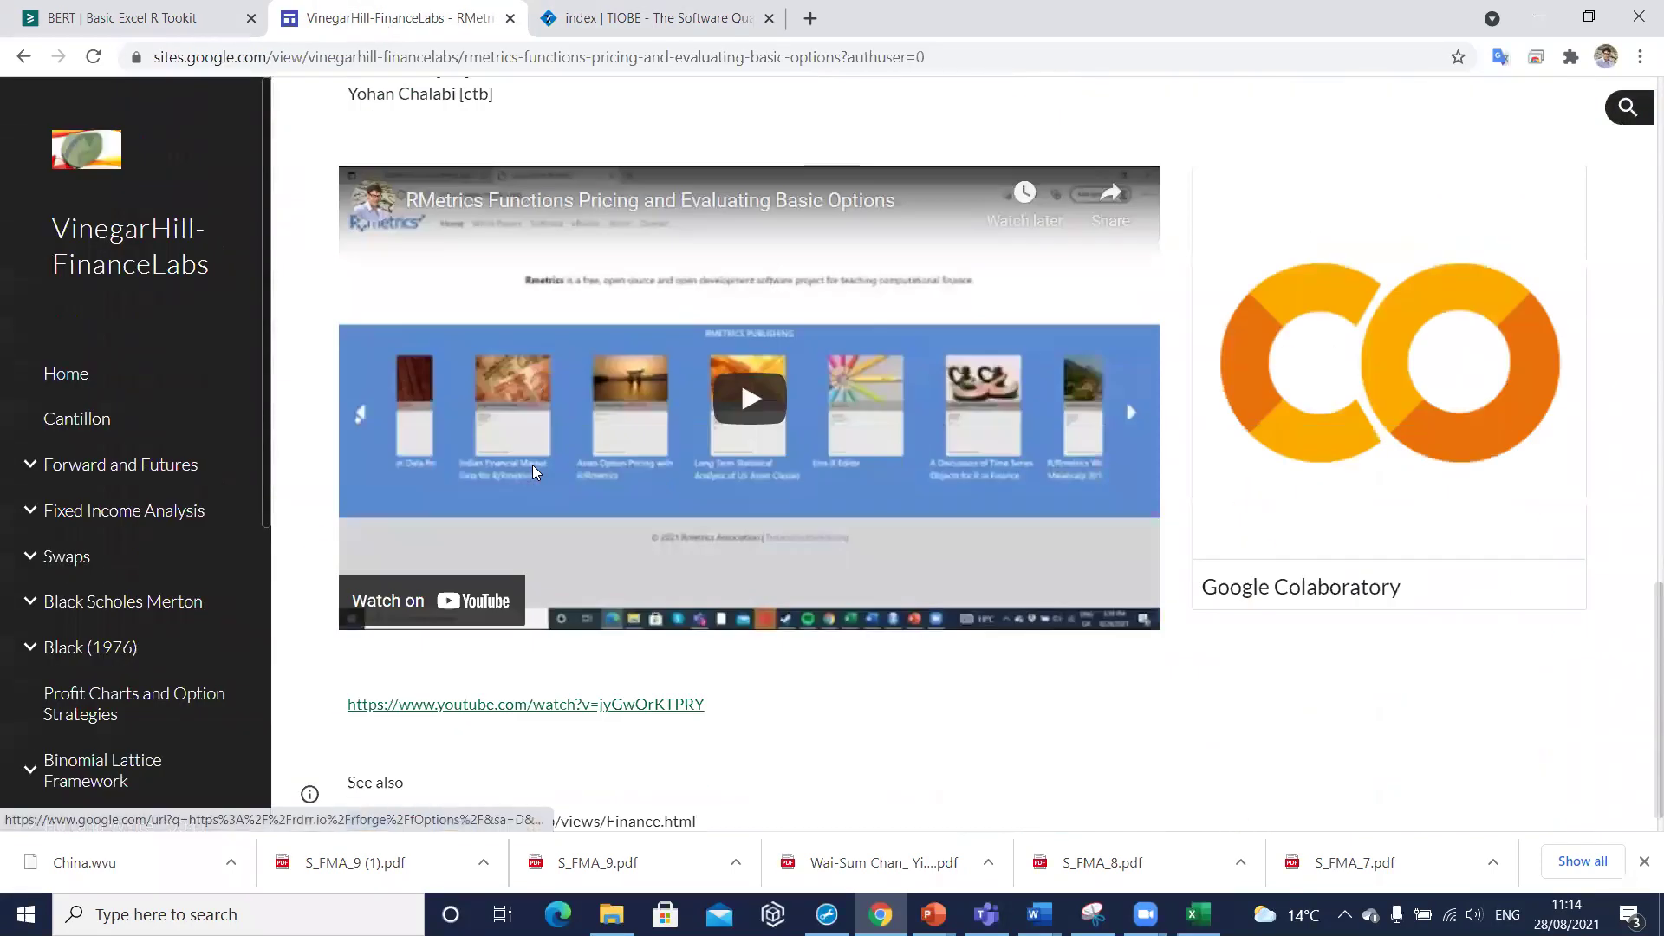
scroll(533, 464, "down", 1)
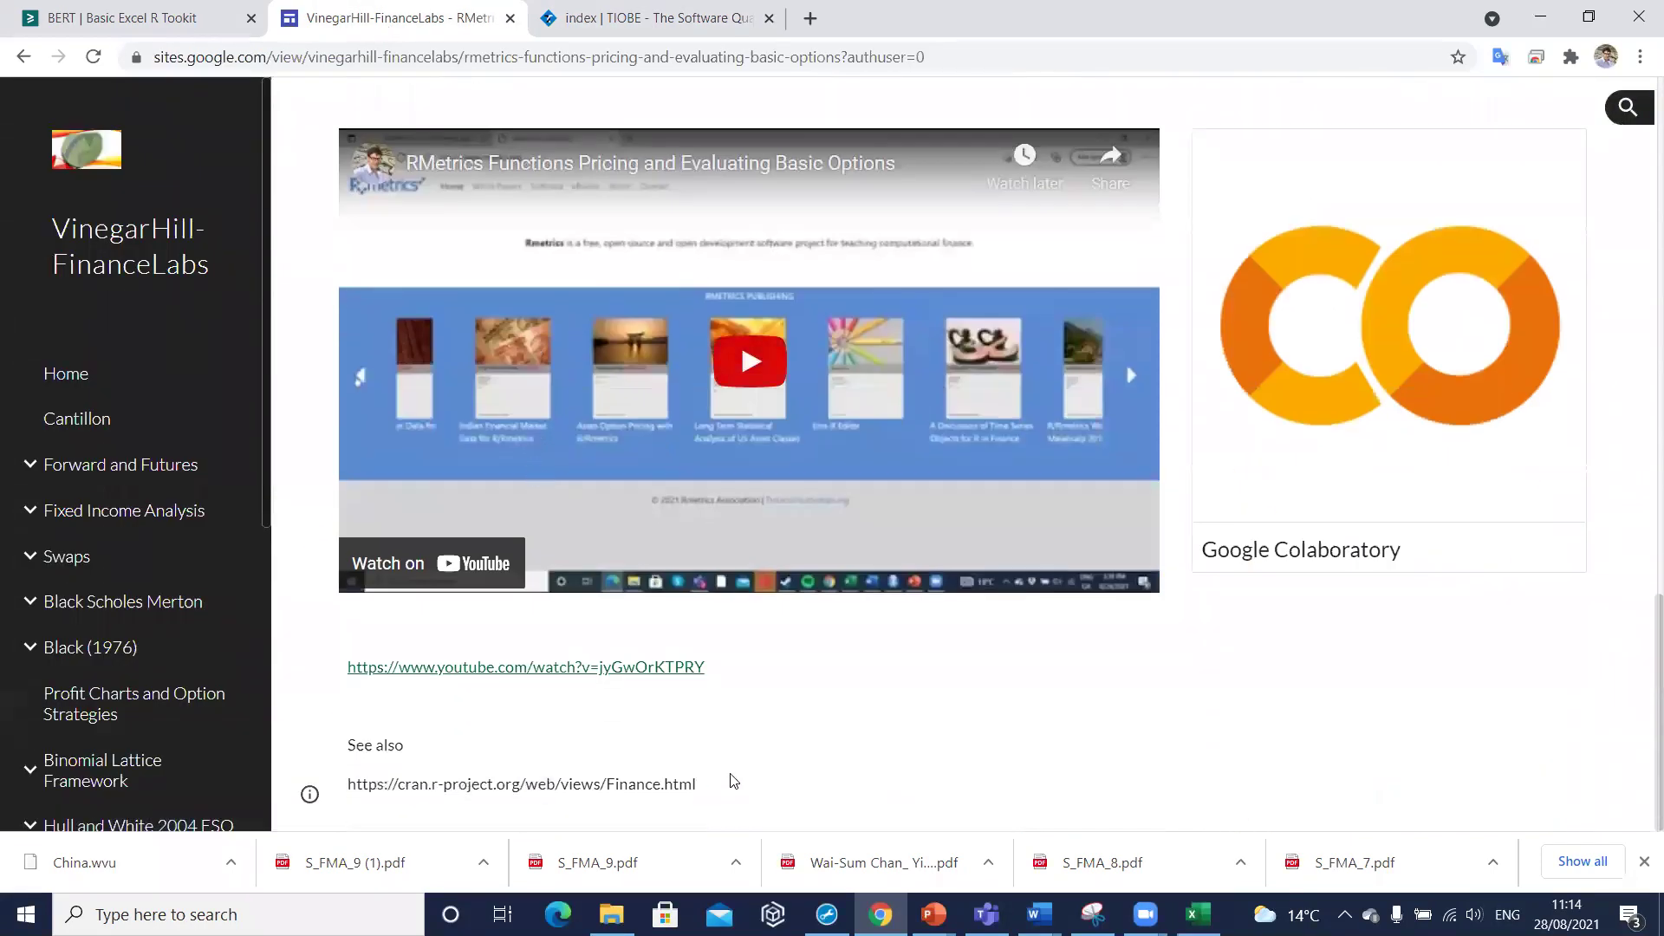
- Copy the CRAN Finance task view address and load it in a new browser tab
left_click_drag(697, 784, 350, 779)
key("ctrl+c")
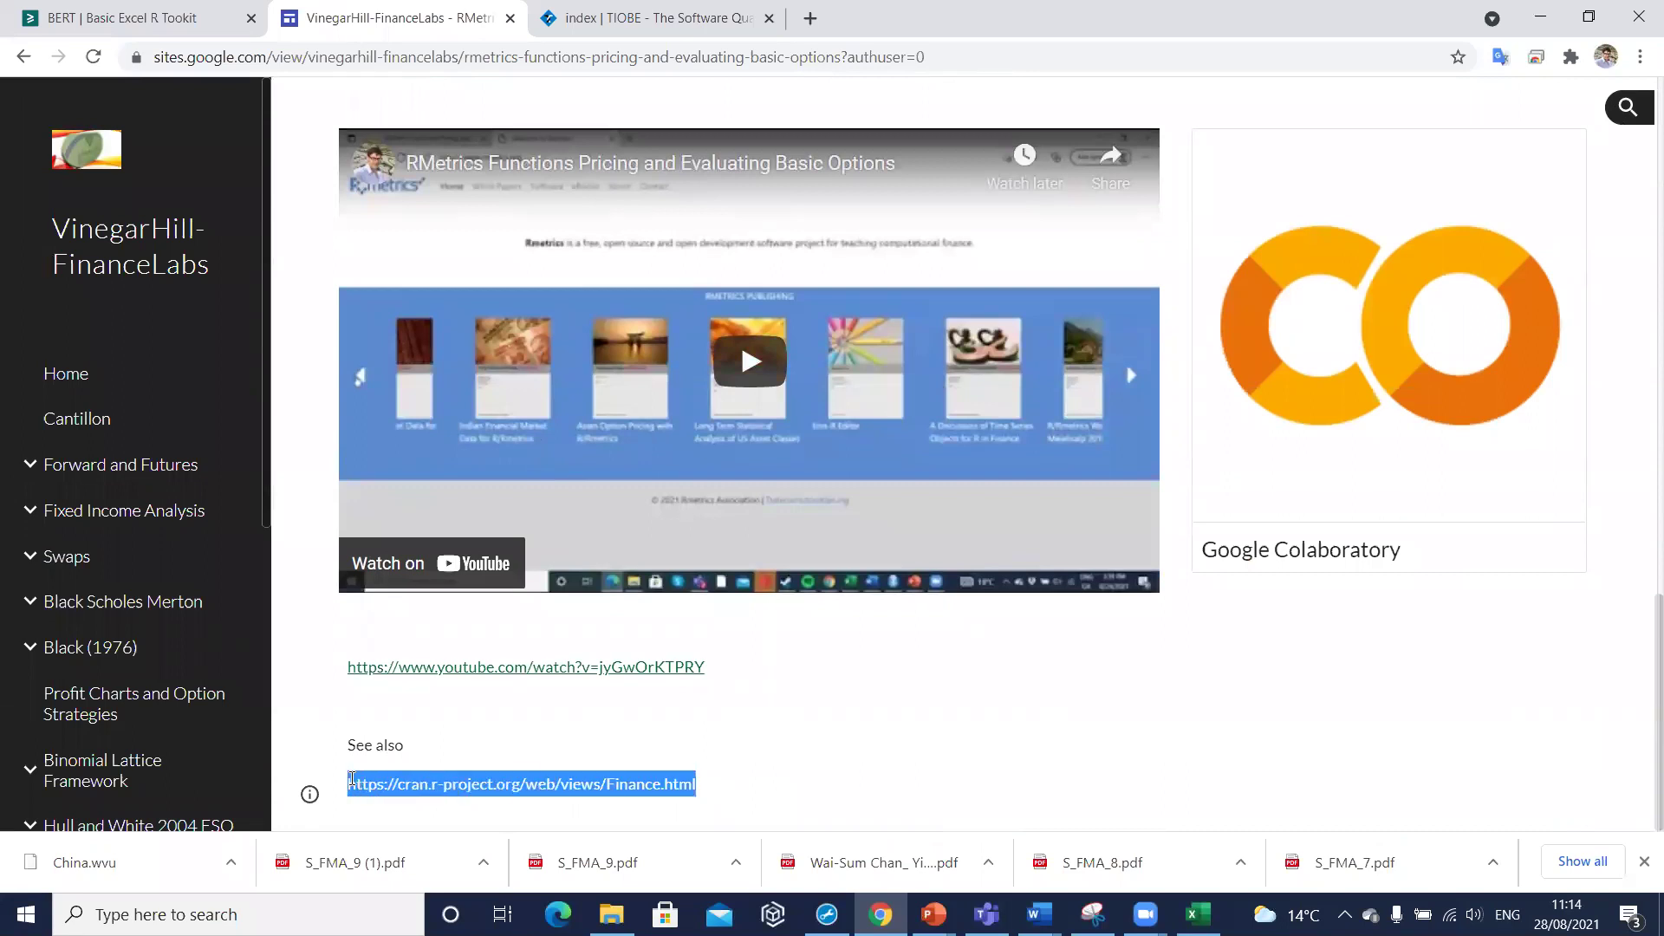
right_click(350, 779)
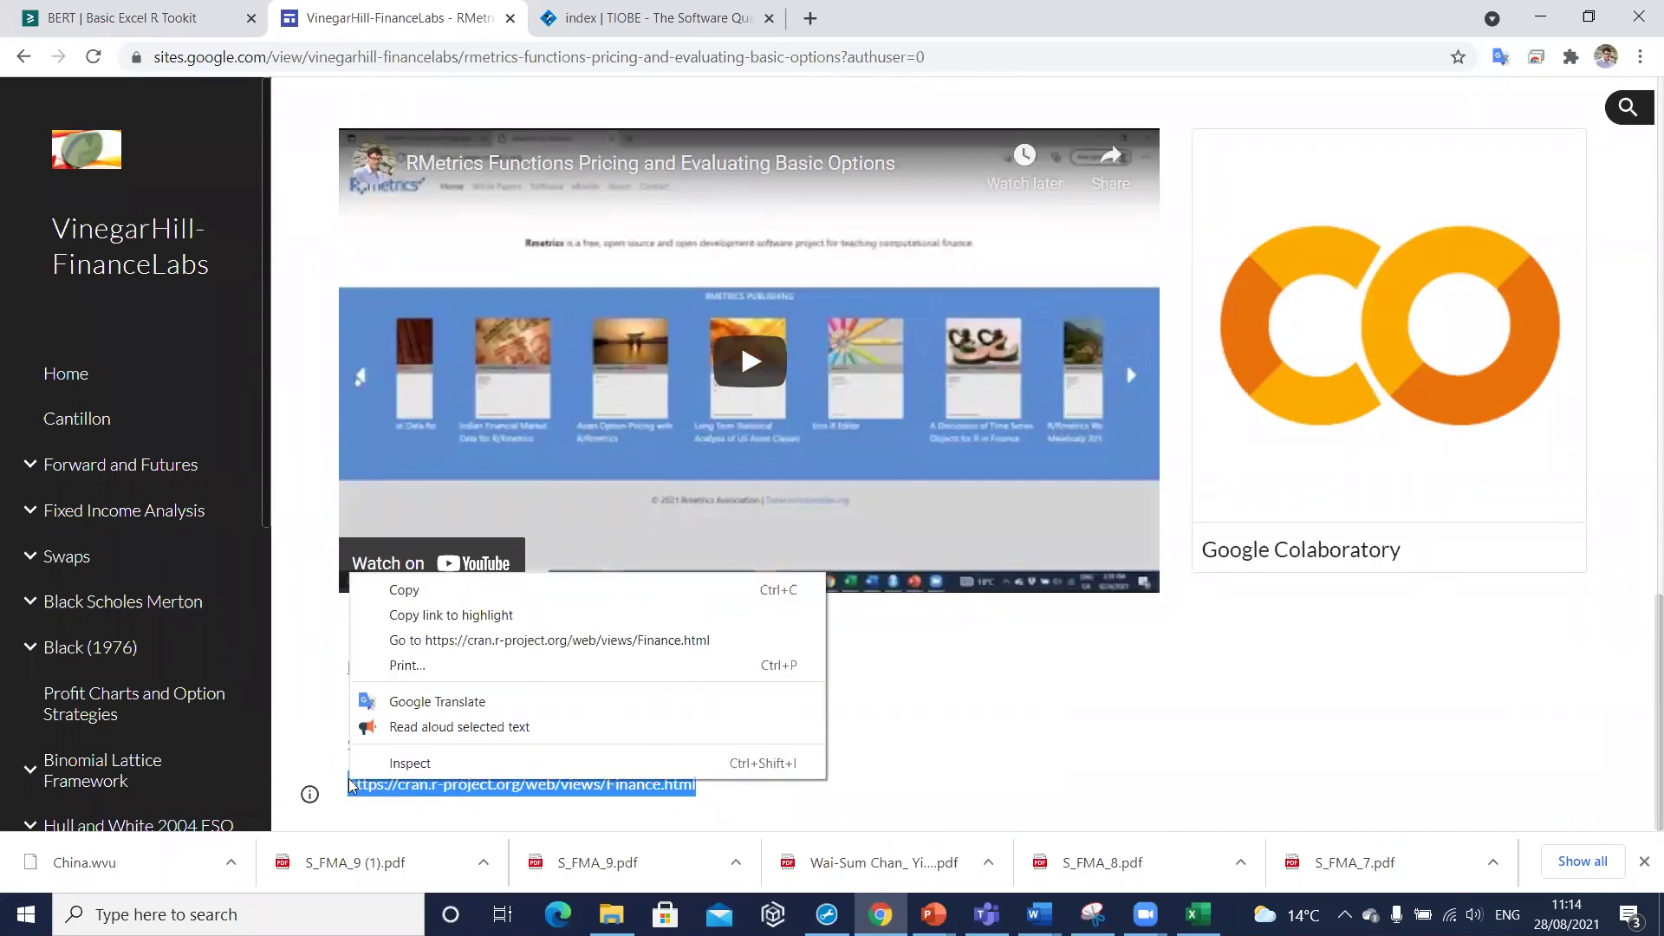
left_click(407, 588)
left_click(809, 18)
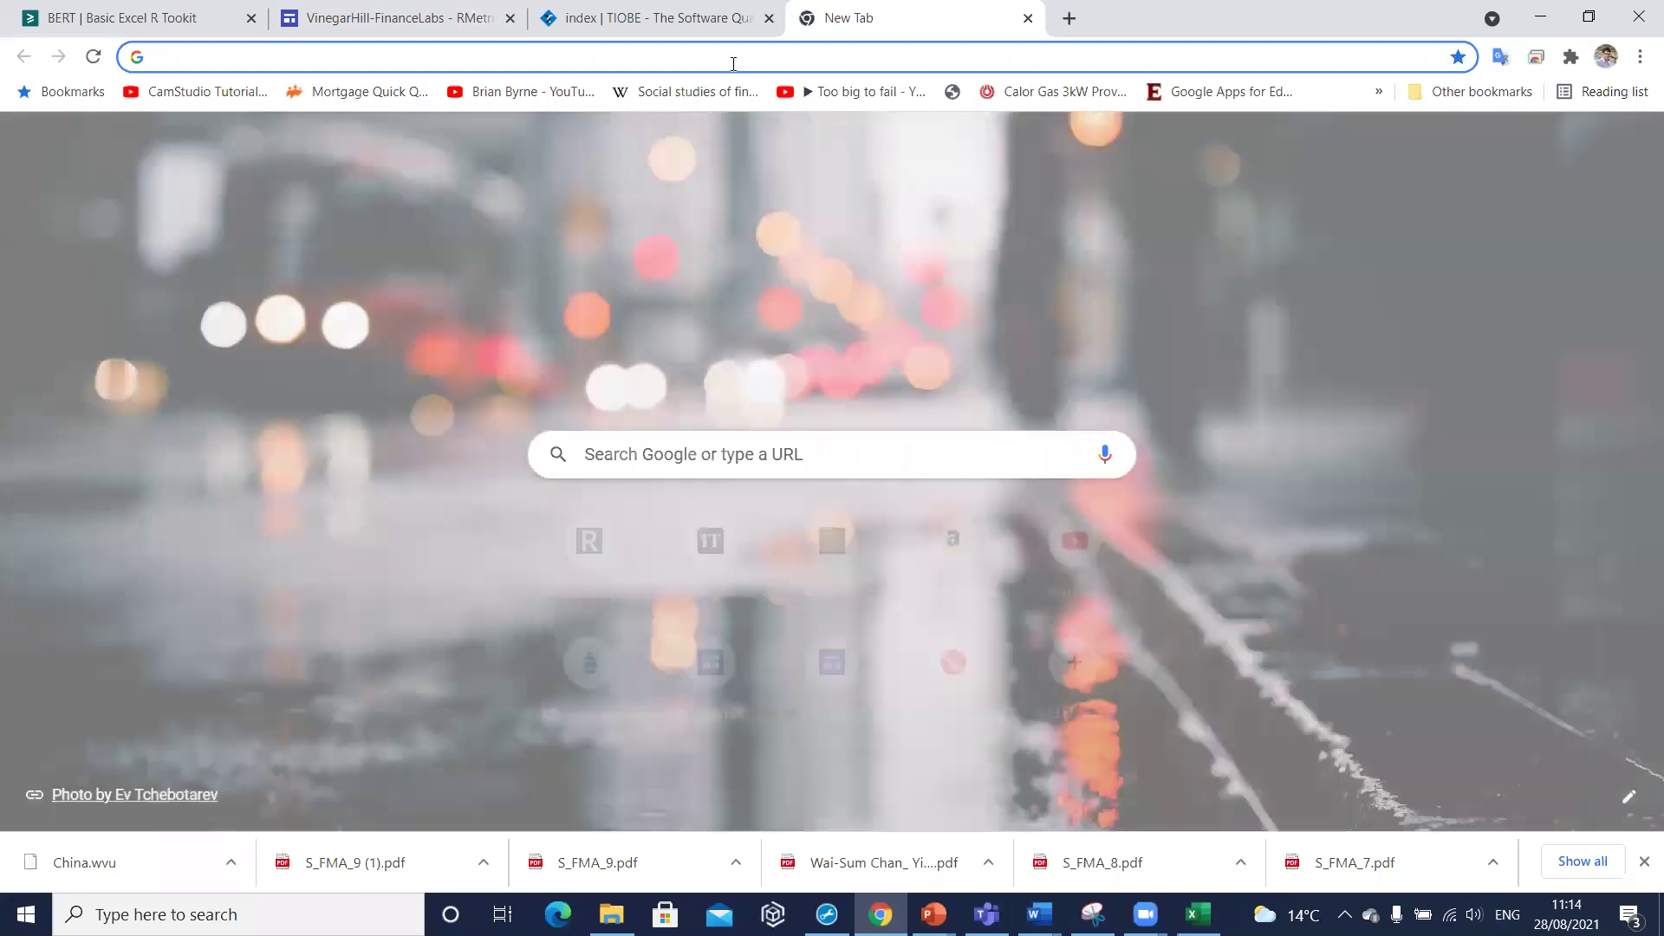
key("ctrl+v")
key("Return")
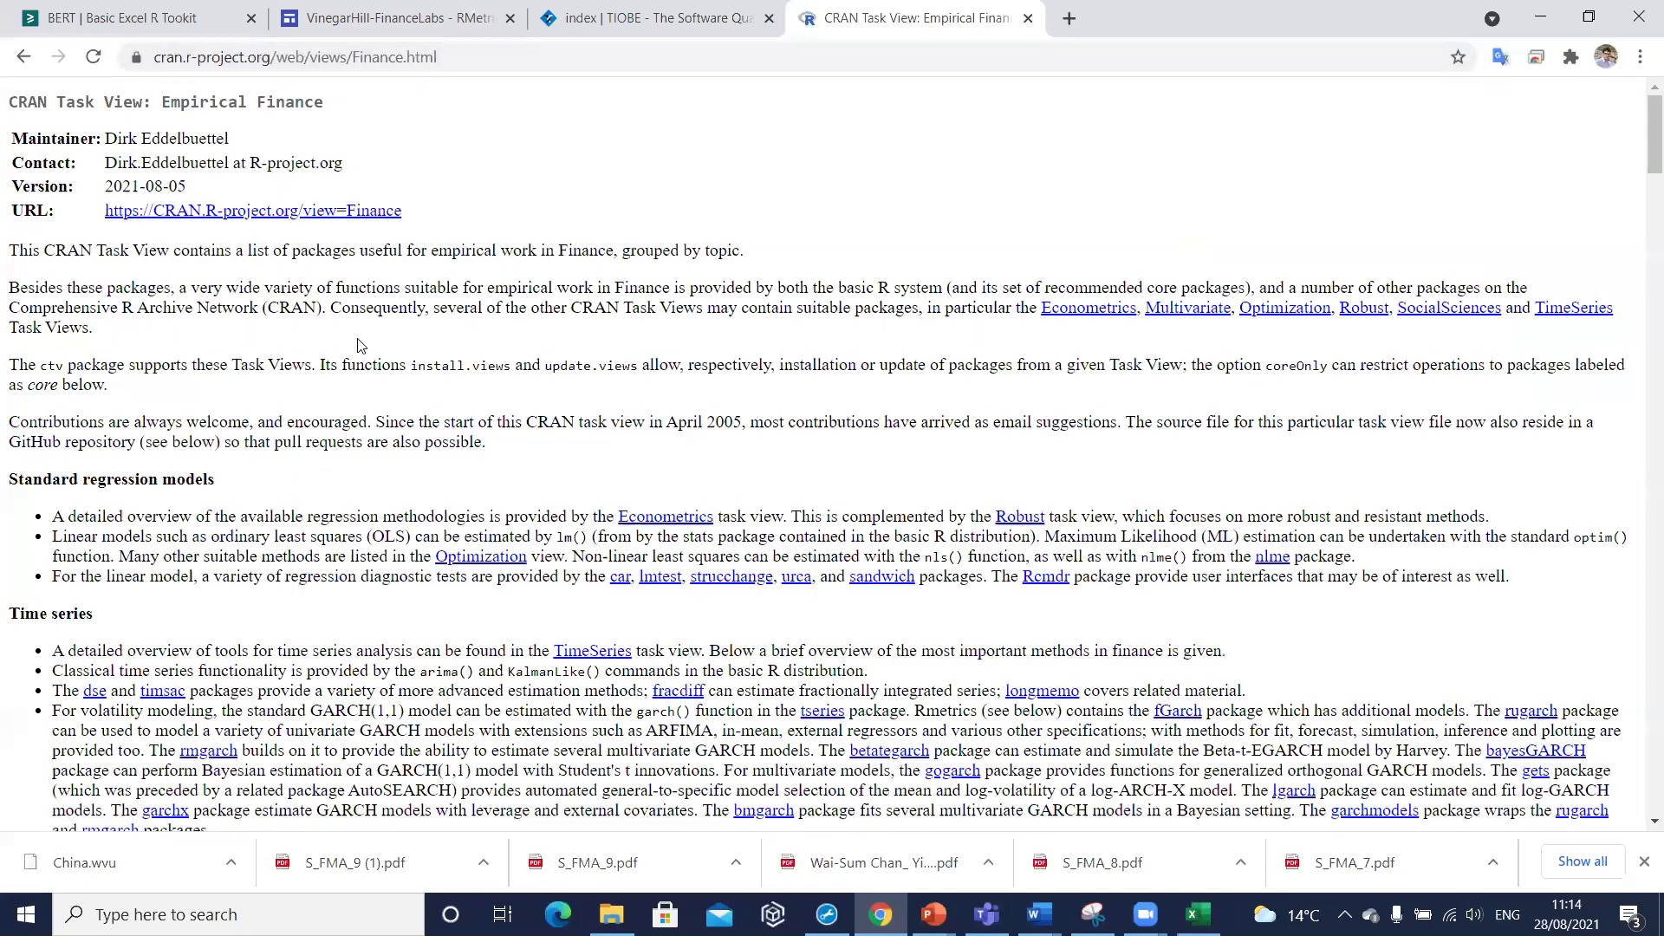
- Scroll through the Empirical Finance package list and back up to the top
scroll(265, 557, "down", 2)
scroll(265, 557, "down", 2)
scroll(265, 556, "down", 4)
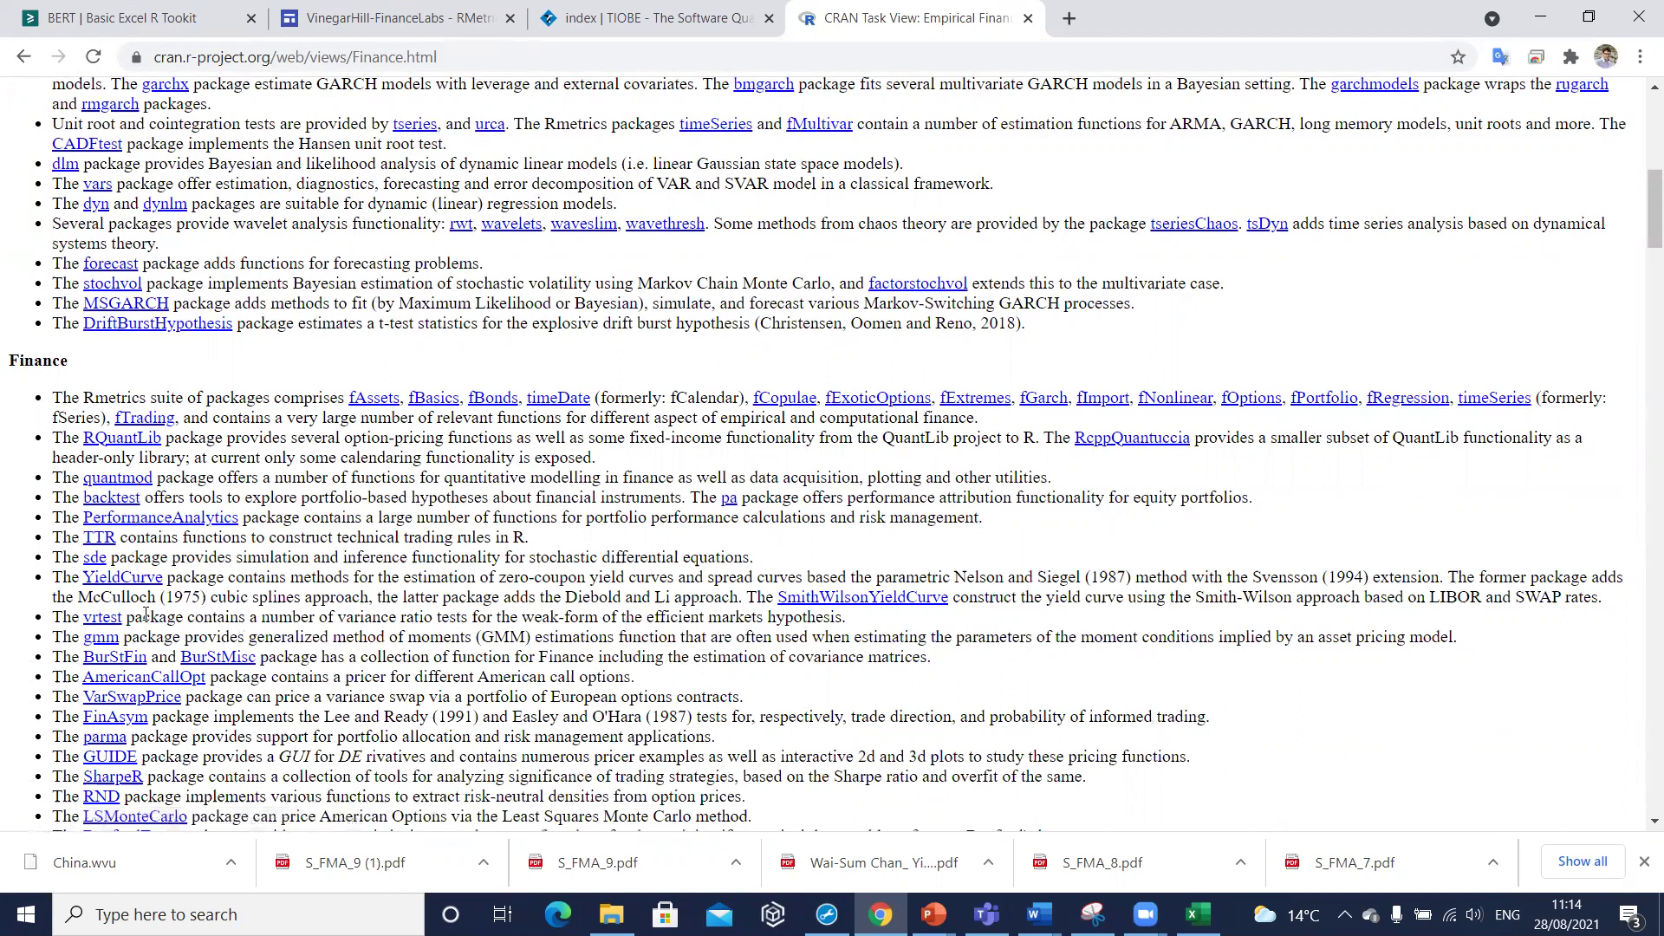
scroll(145, 615, "down", 1)
scroll(145, 615, "down", 1)
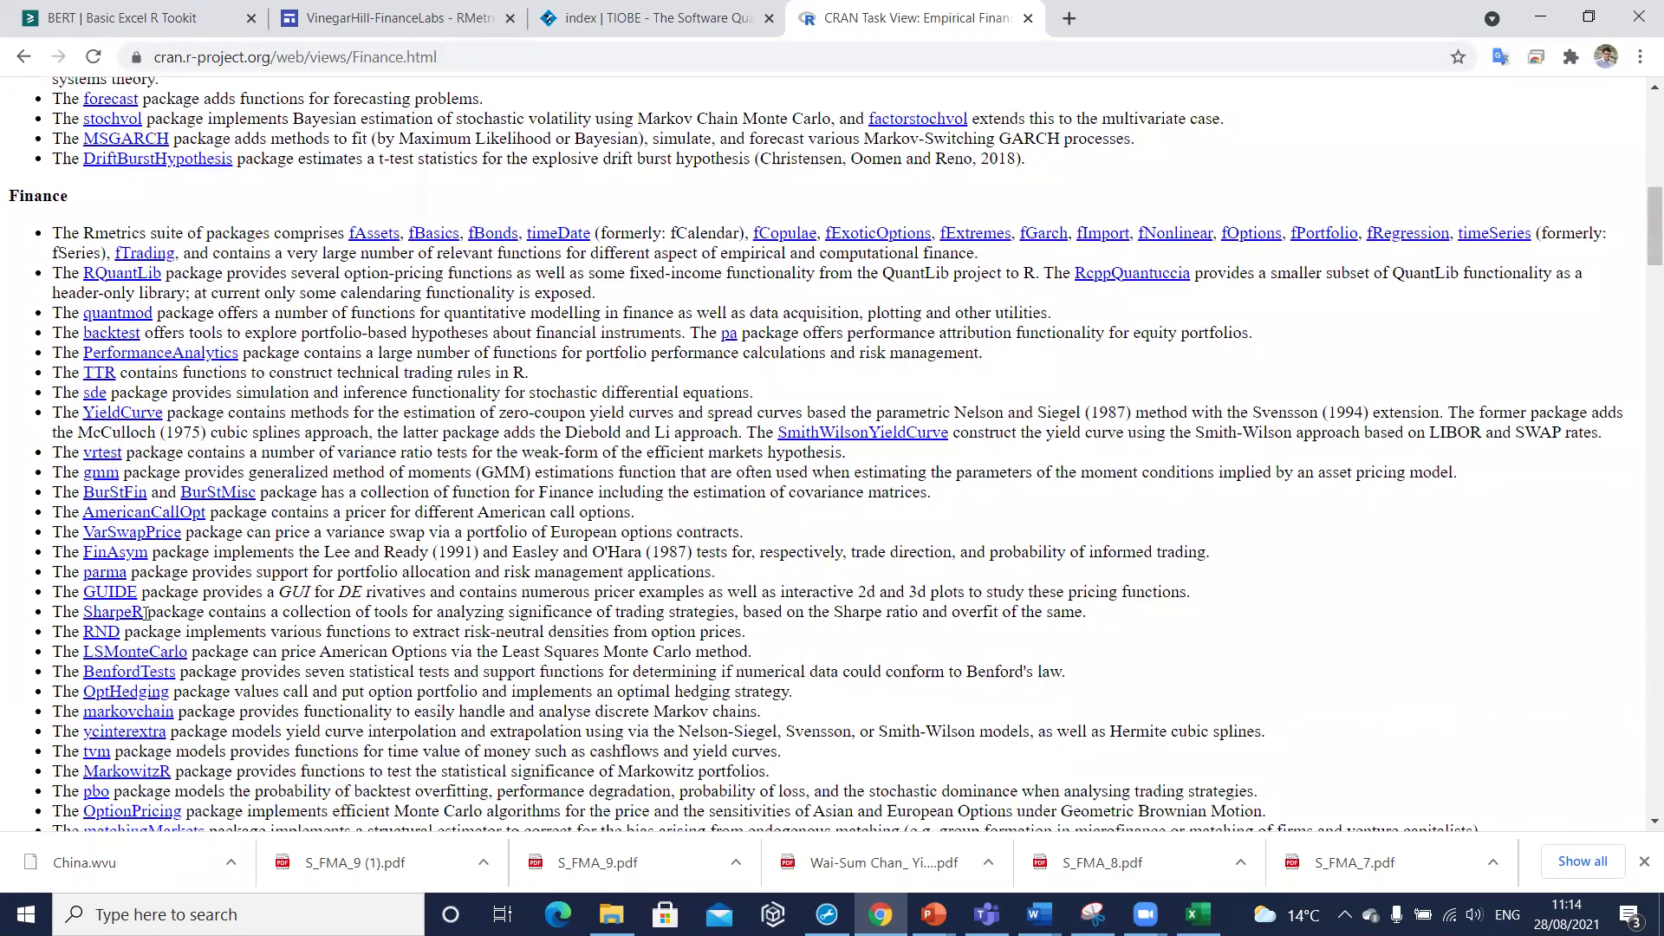
scroll(118, 761, "down", 3)
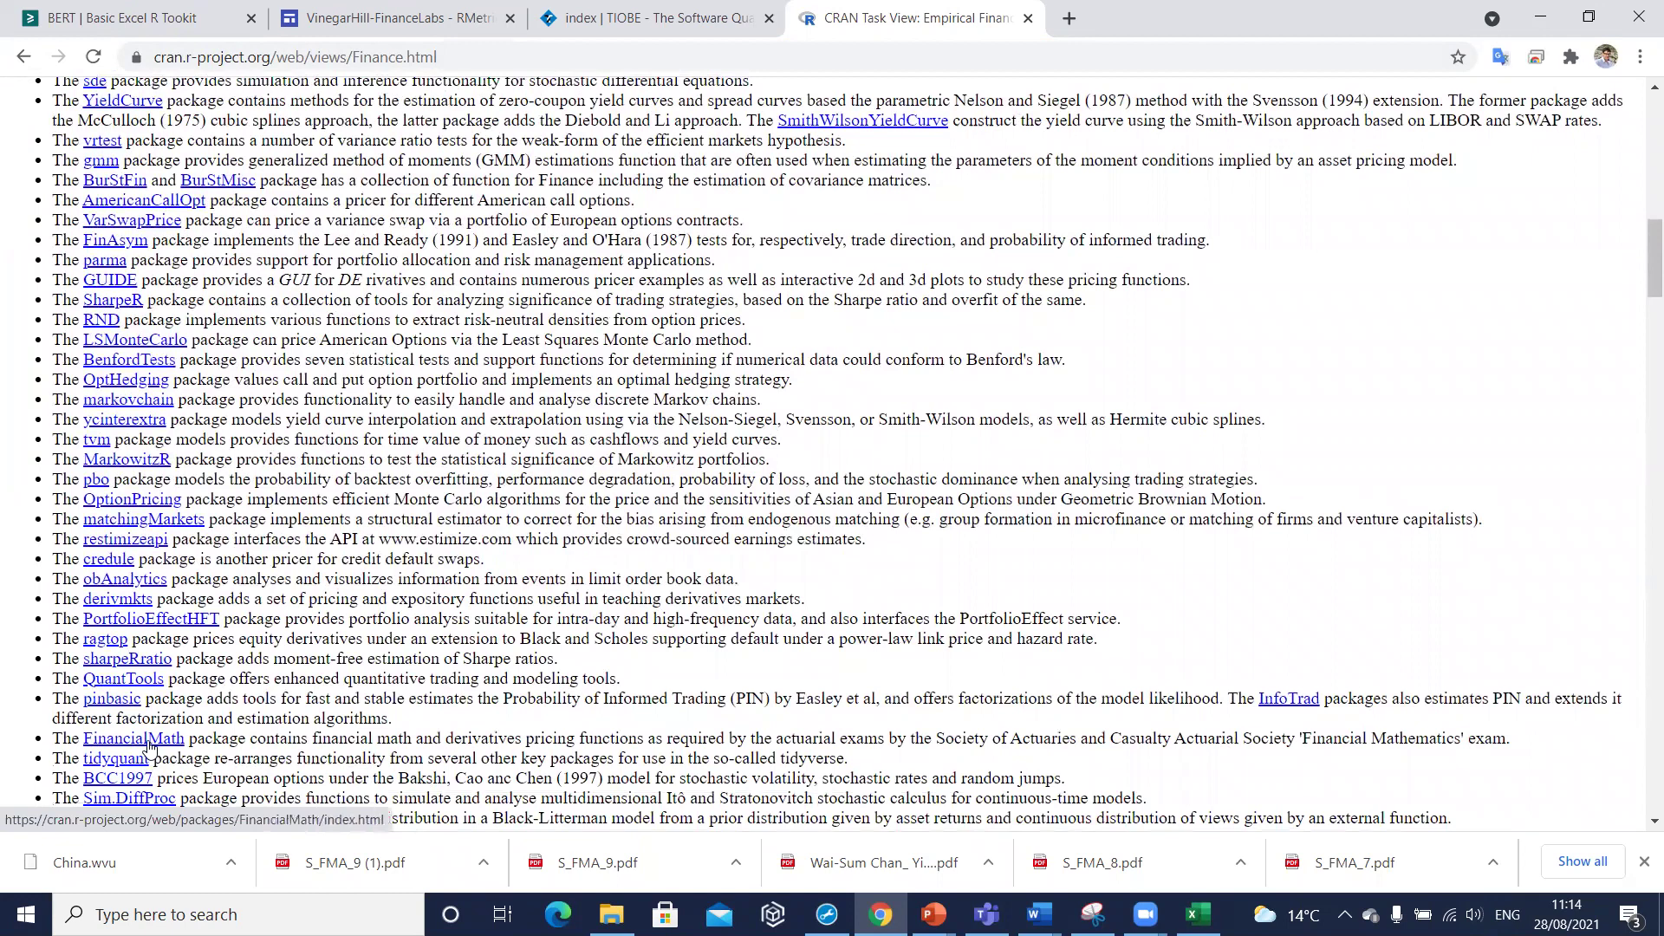
scroll(149, 747, "up", 10)
scroll(149, 745, "up", 5)
scroll(149, 743, "up", 5)
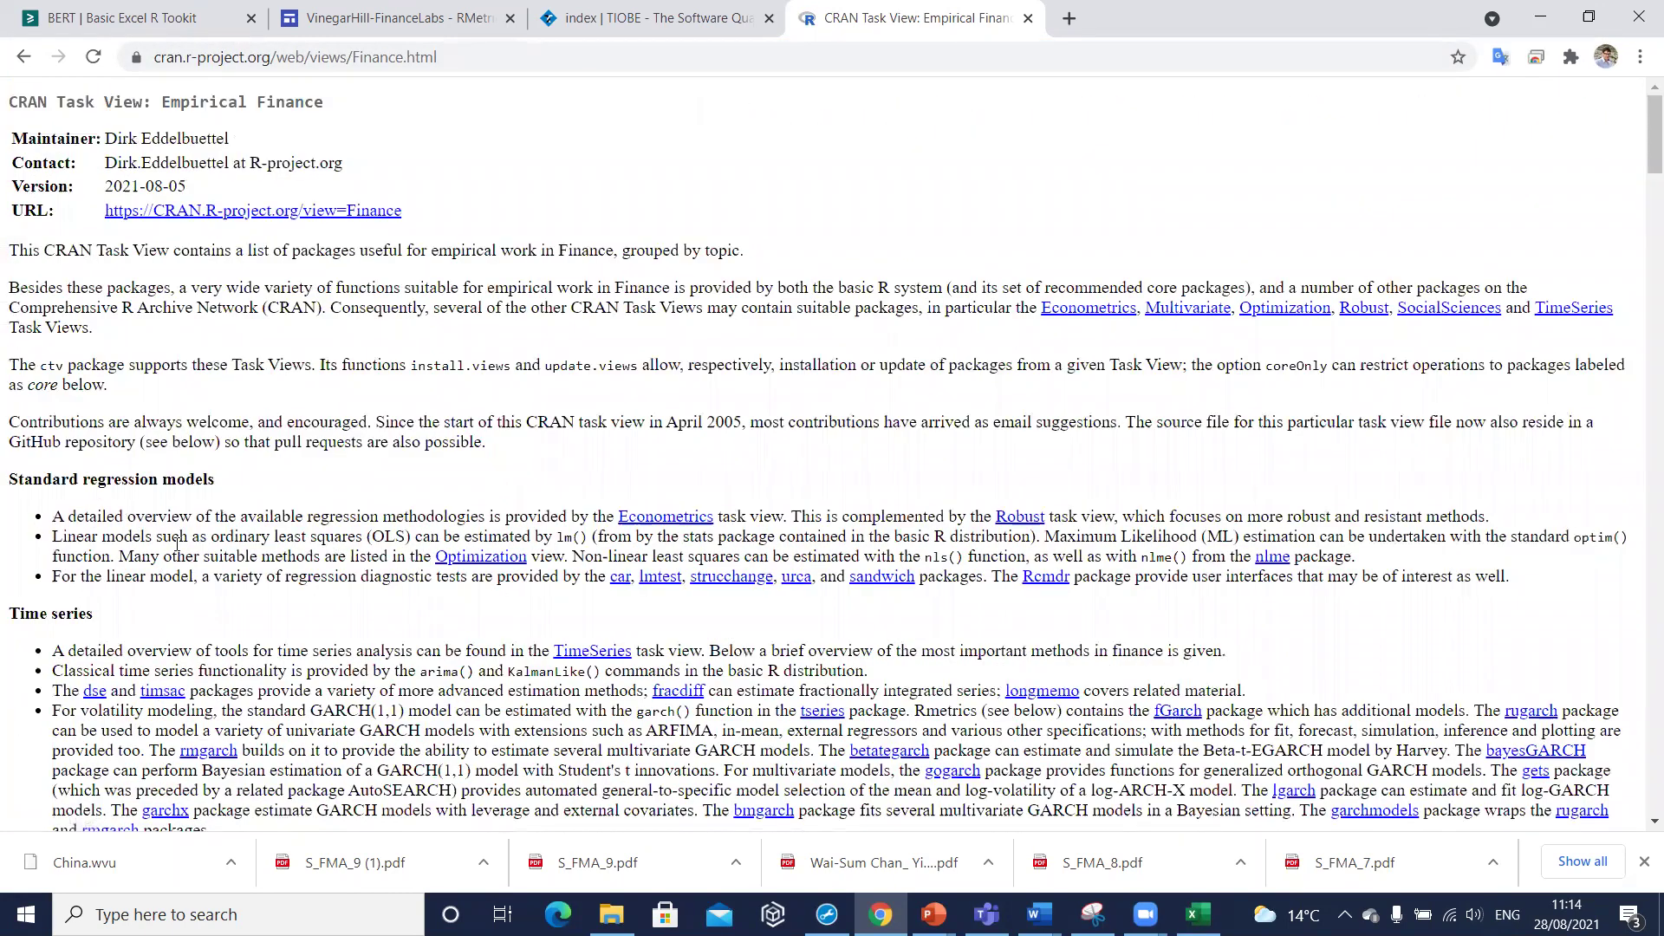
- Download BERT-Installer-2.4.4.exe from the BERT site's Download page
left_click(139, 26)
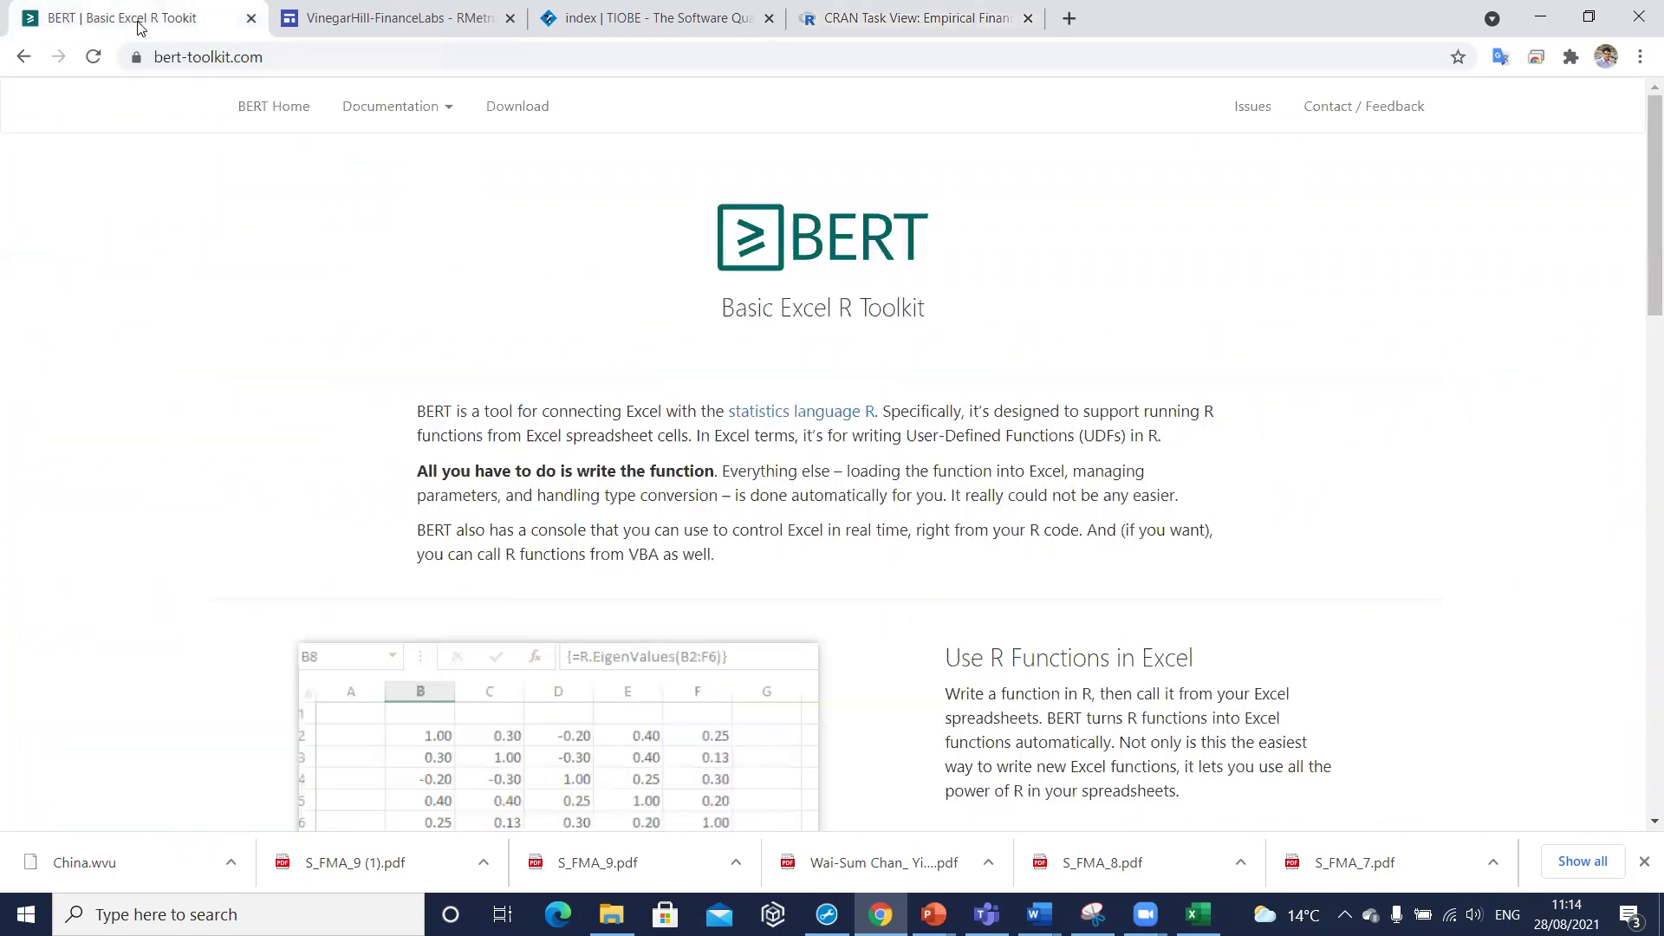
left_click(527, 110)
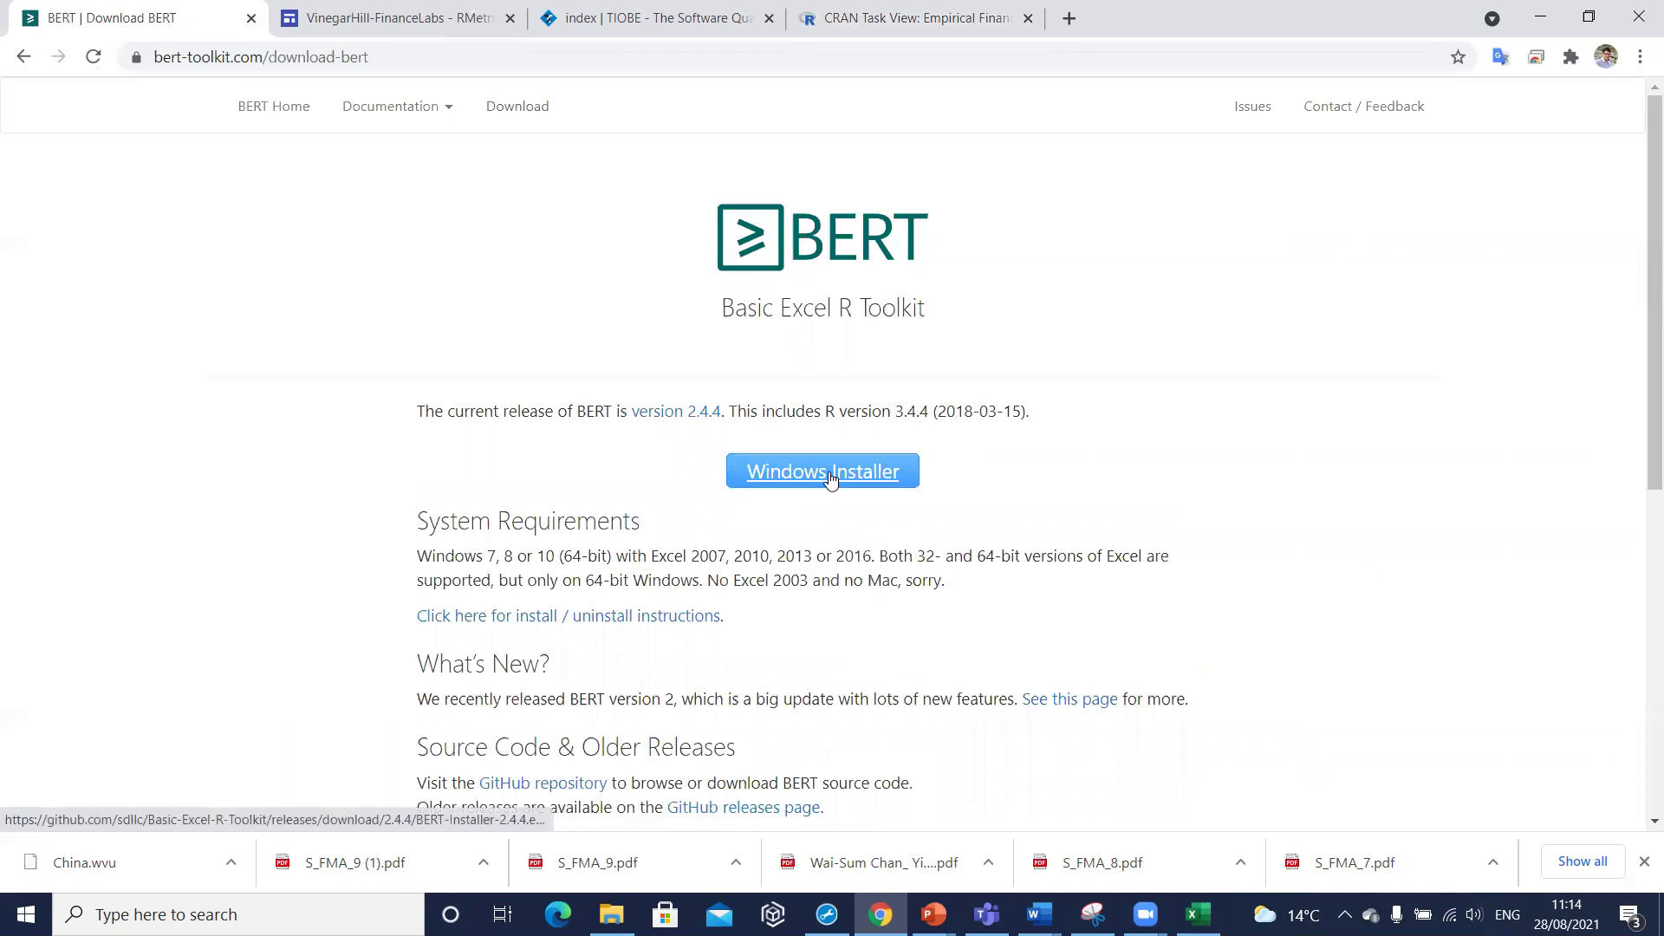
left_click(829, 477)
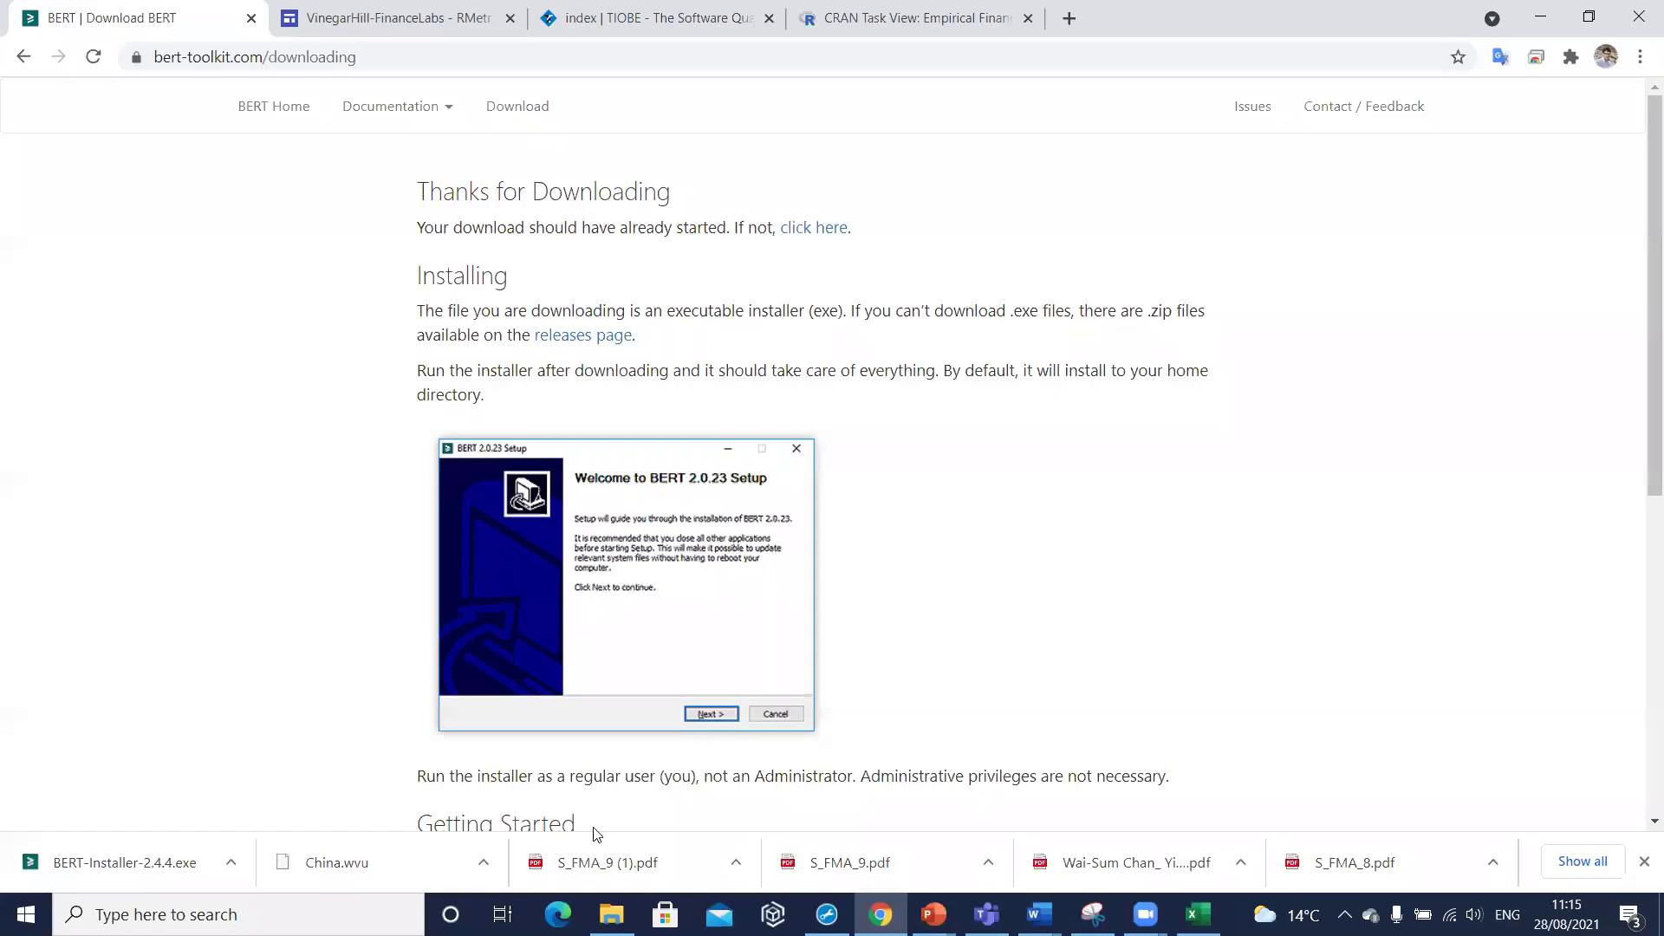
- Run the BERT 2.4.4 installer, accept the GPL license, and install to the default folder
left_click(117, 867)
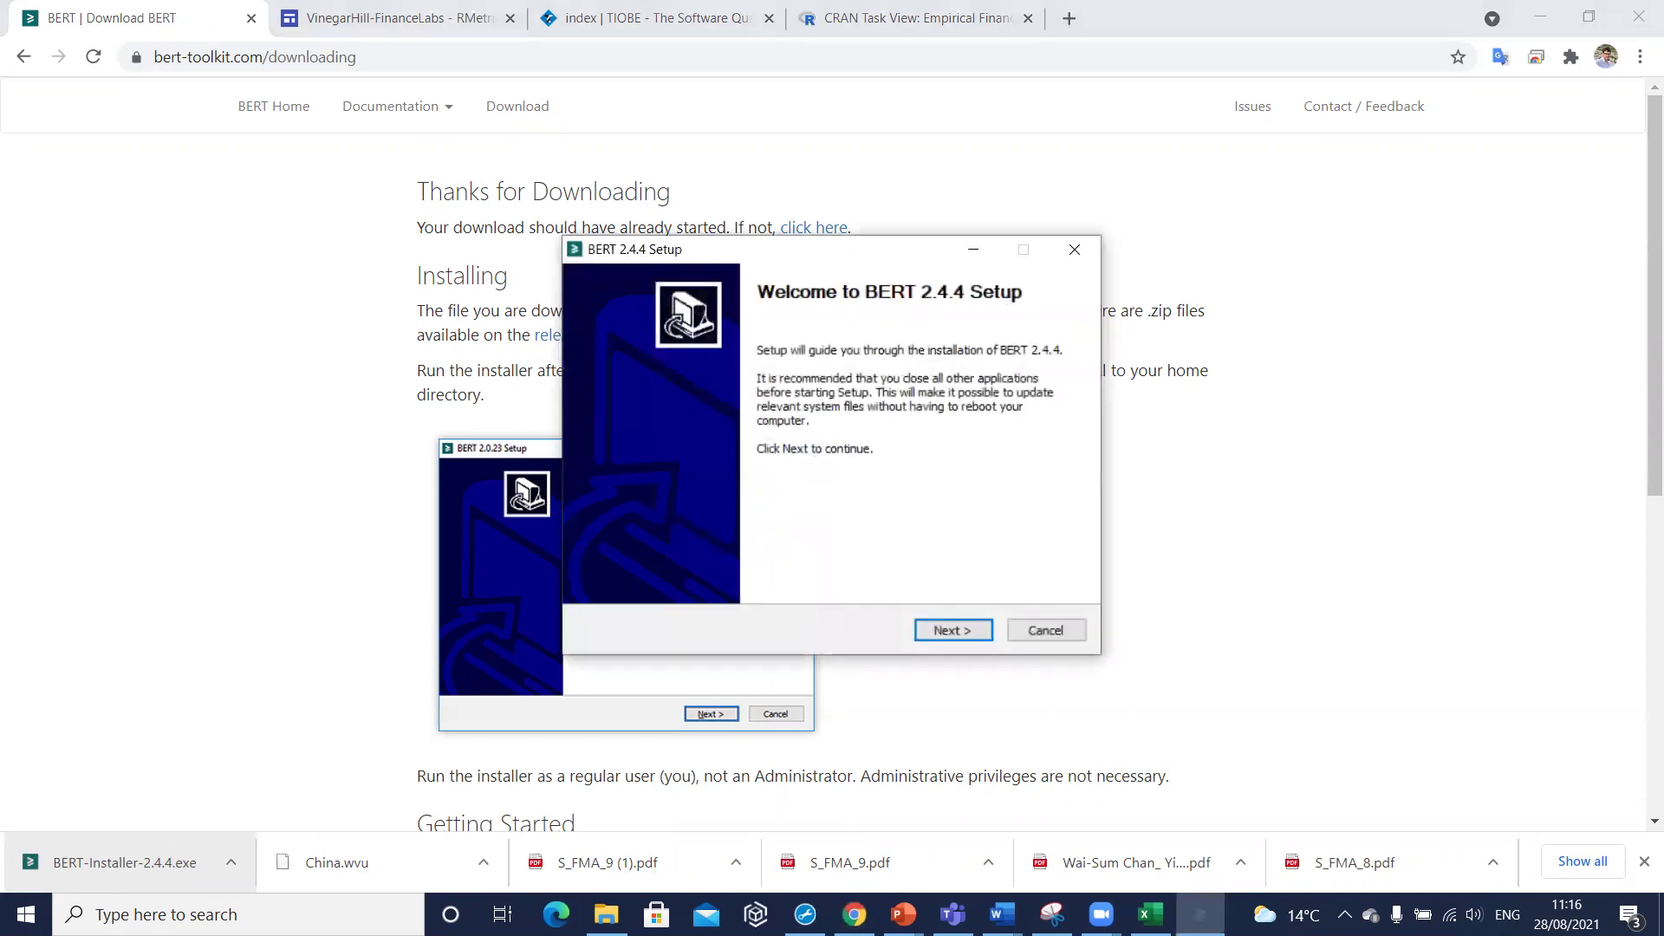
left_click(954, 632)
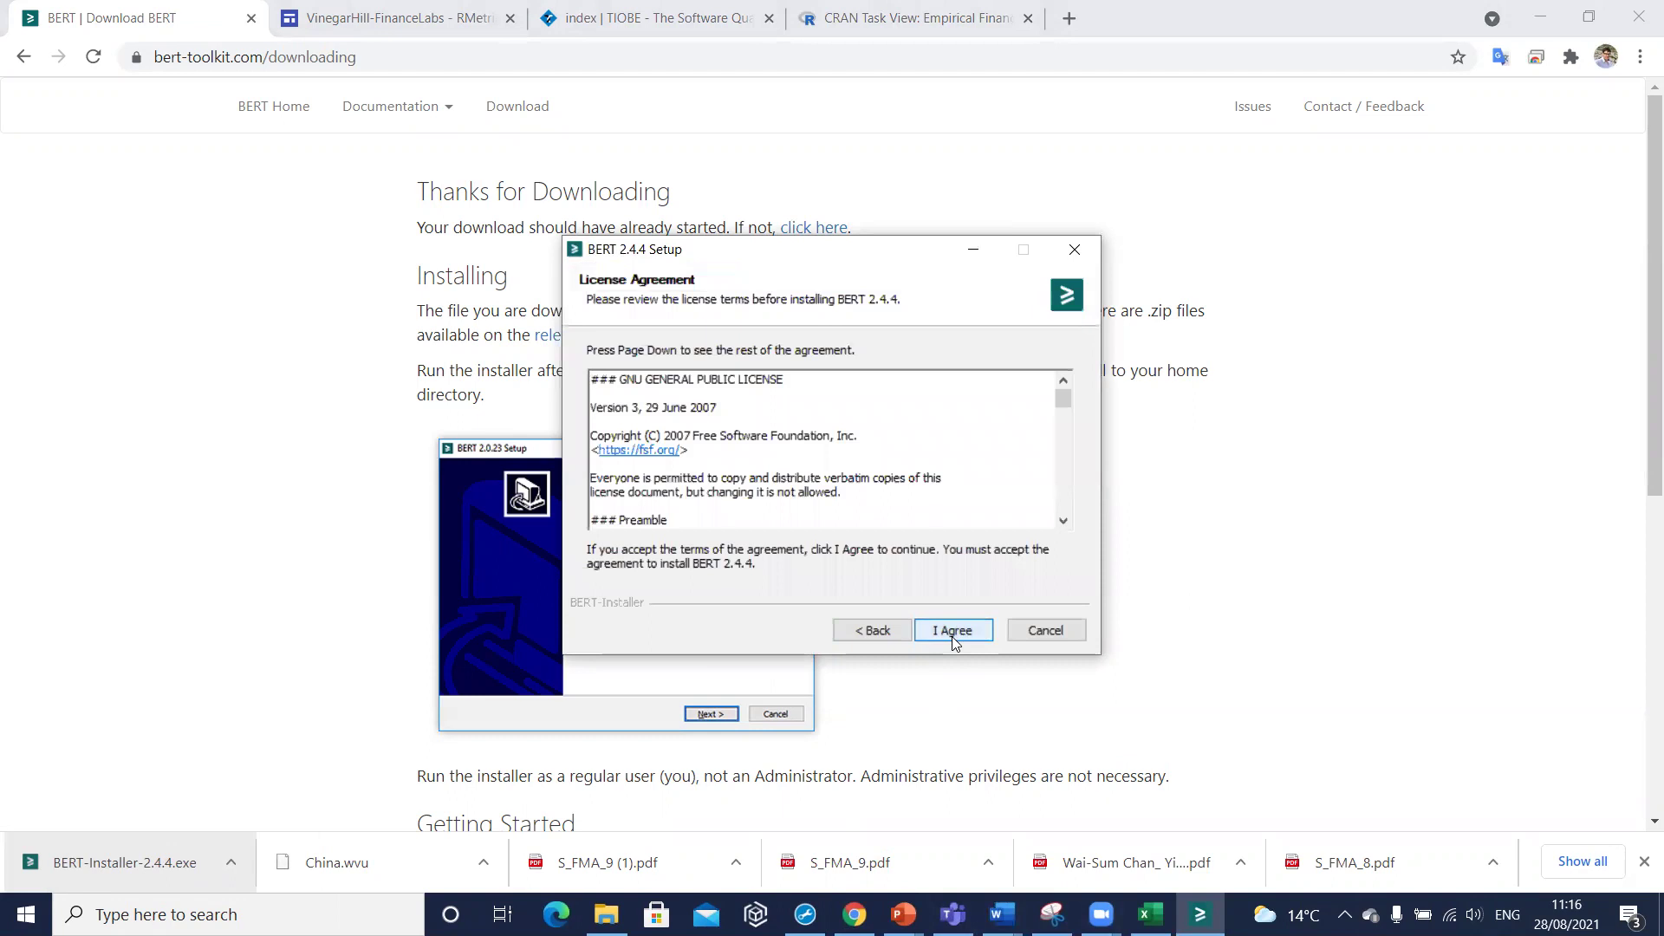
left_click_drag(1065, 397, 1062, 504)
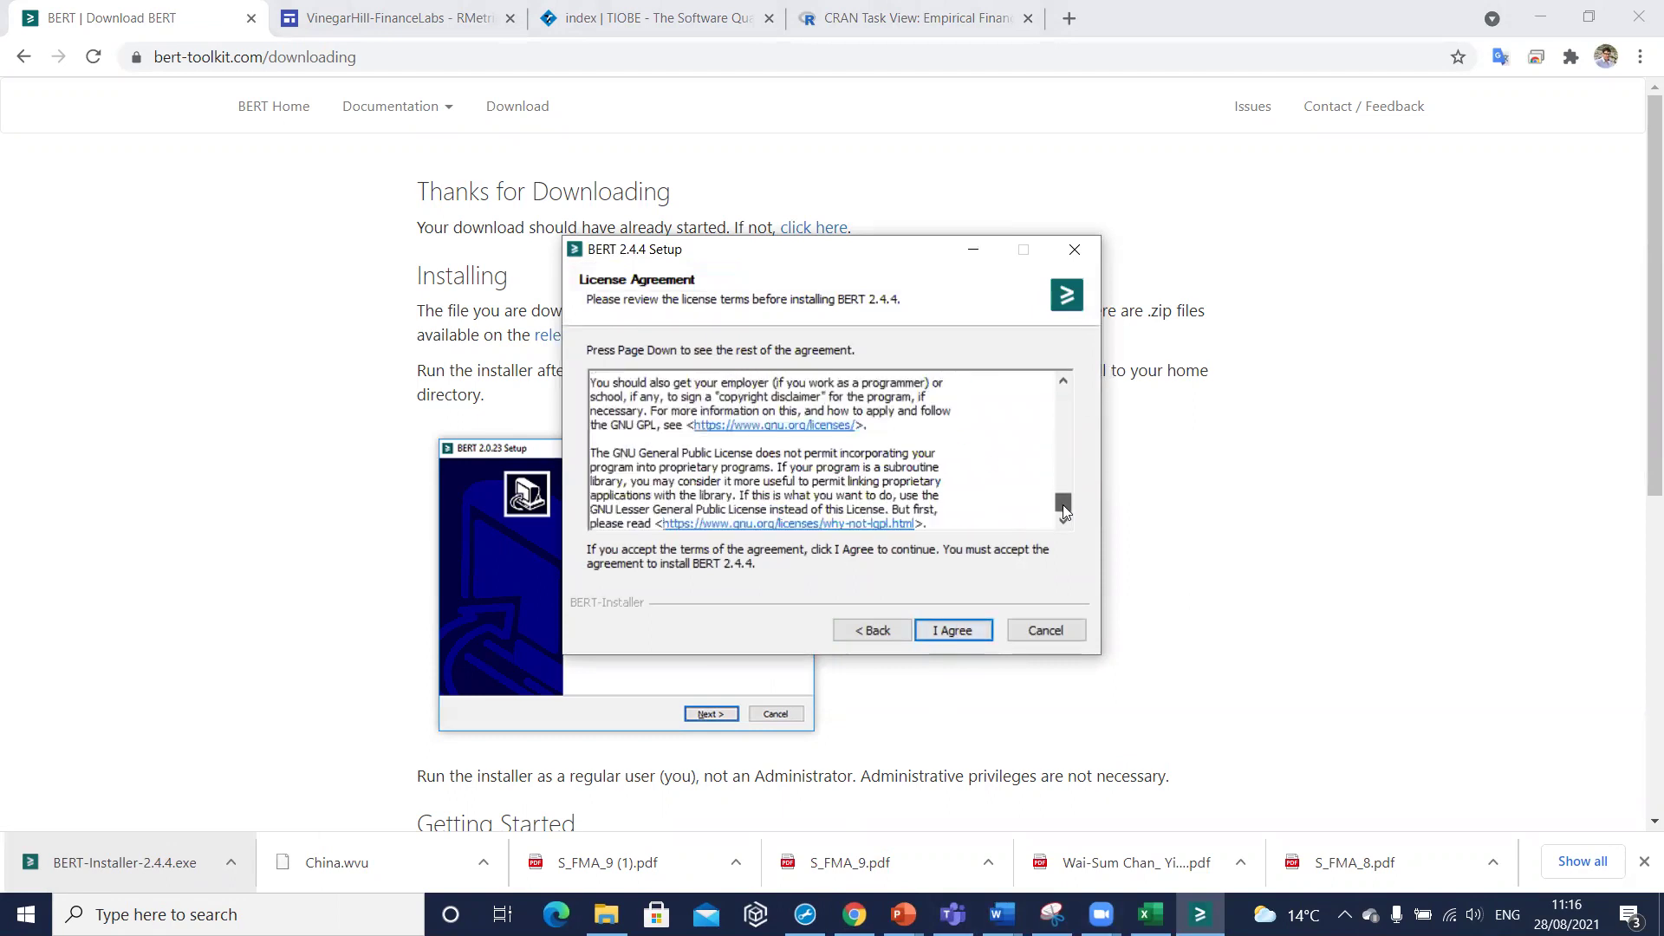
left_click(964, 629)
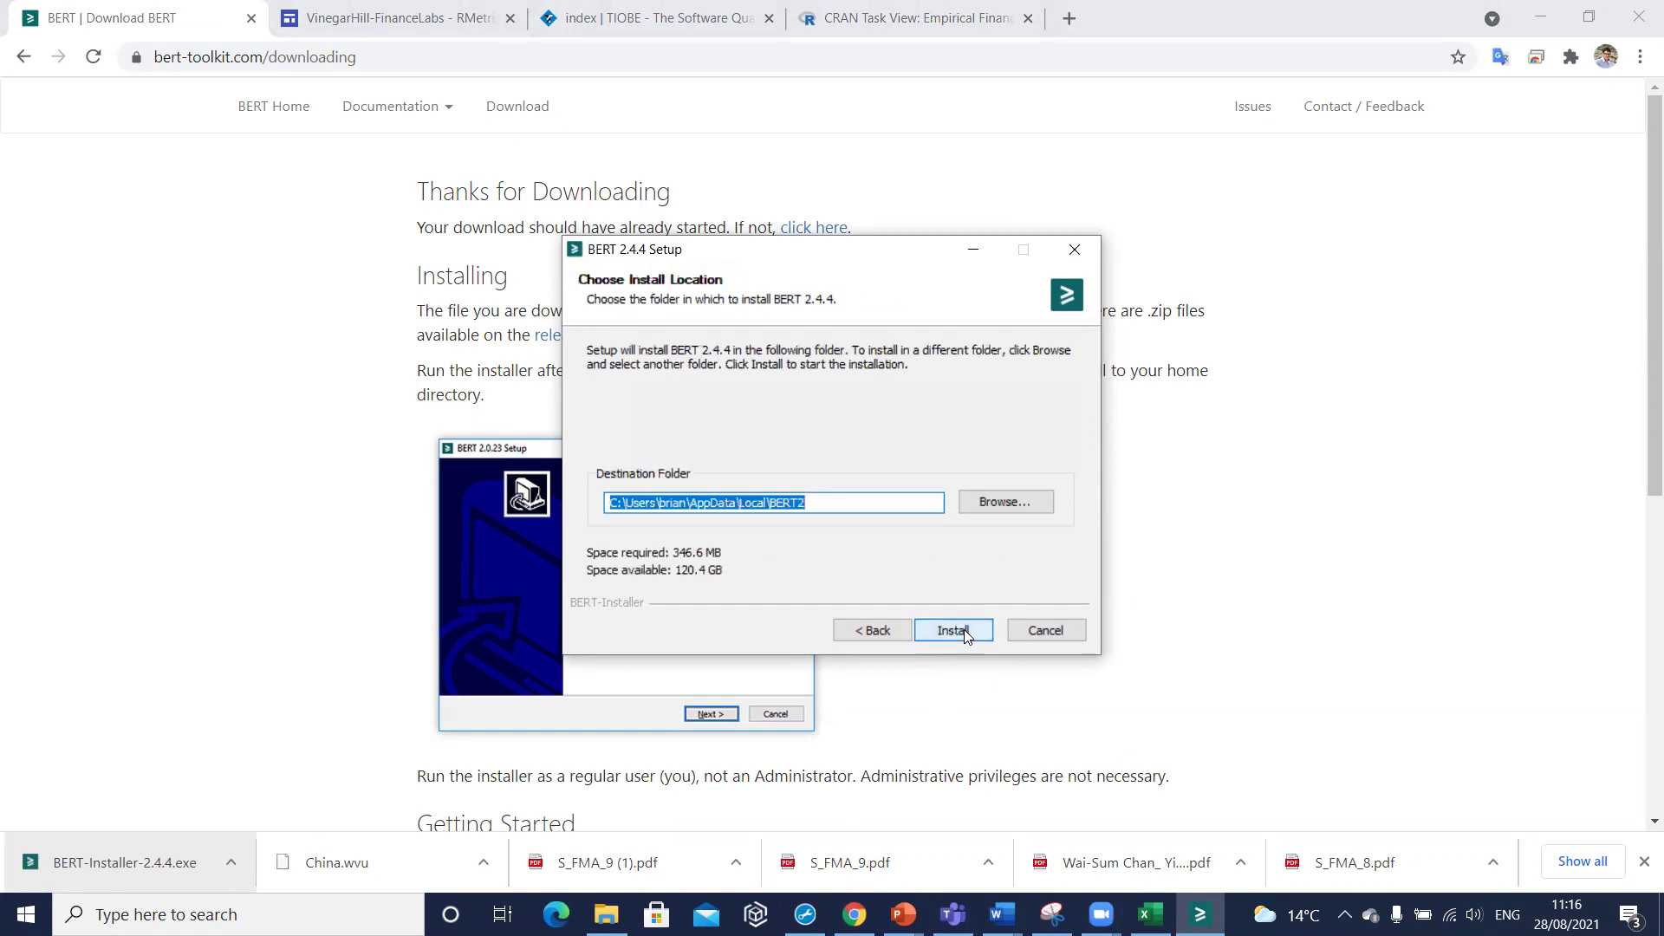
left_click(964, 629)
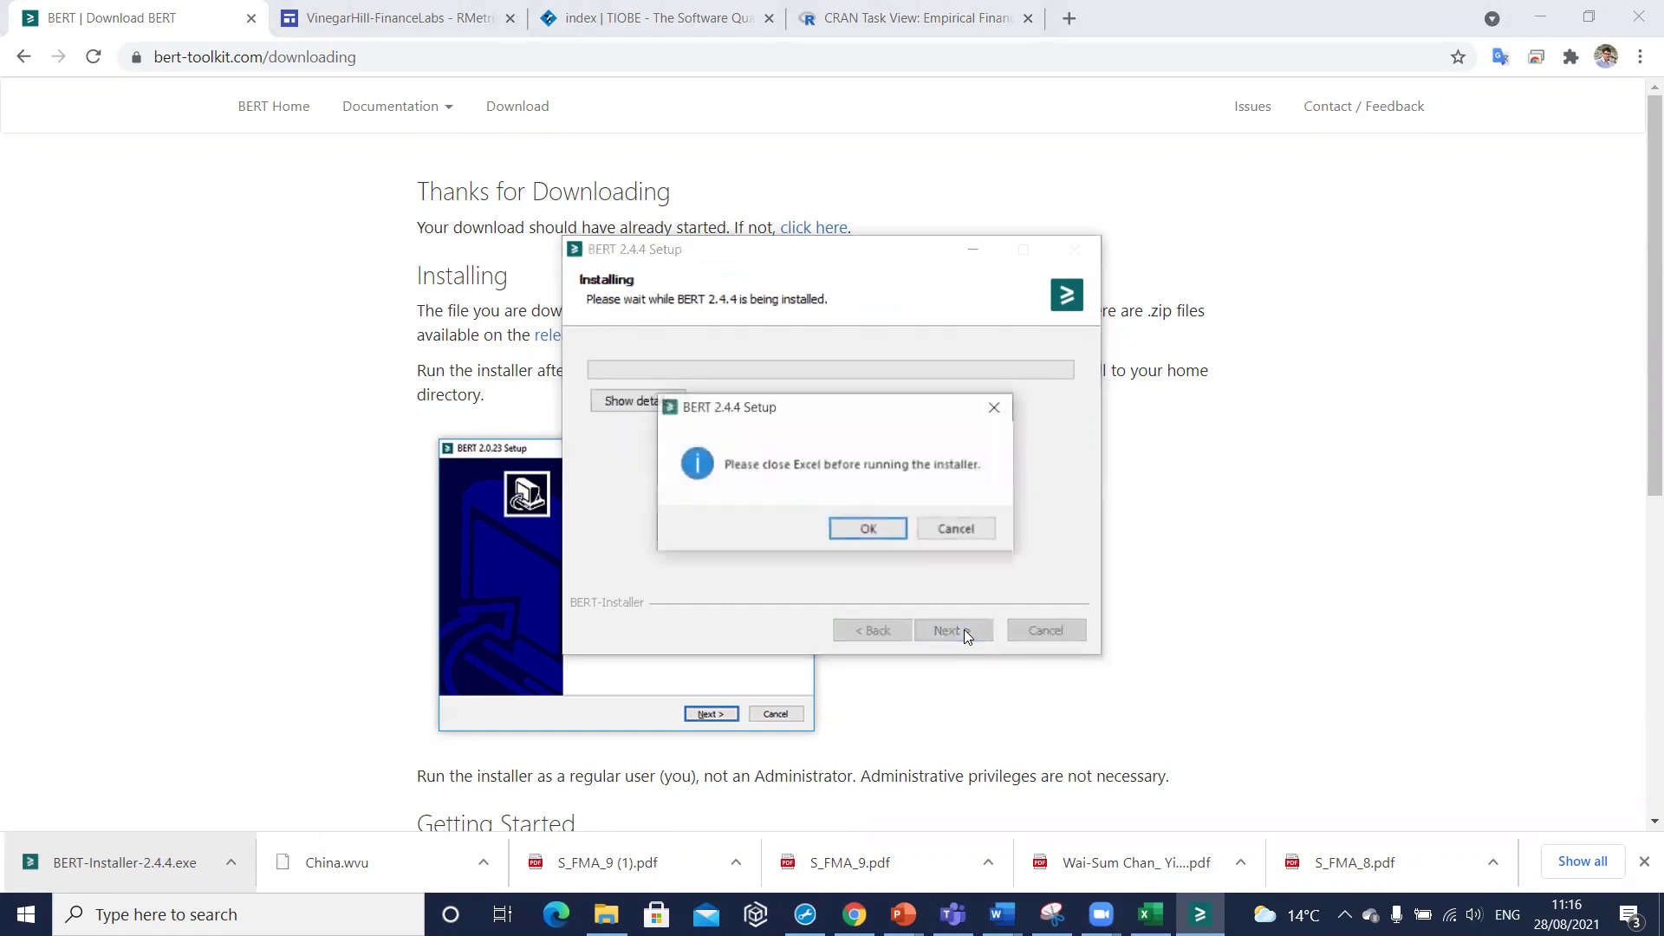
- Close the open Excel workbook when warned so the installation can finish
left_click(869, 530)
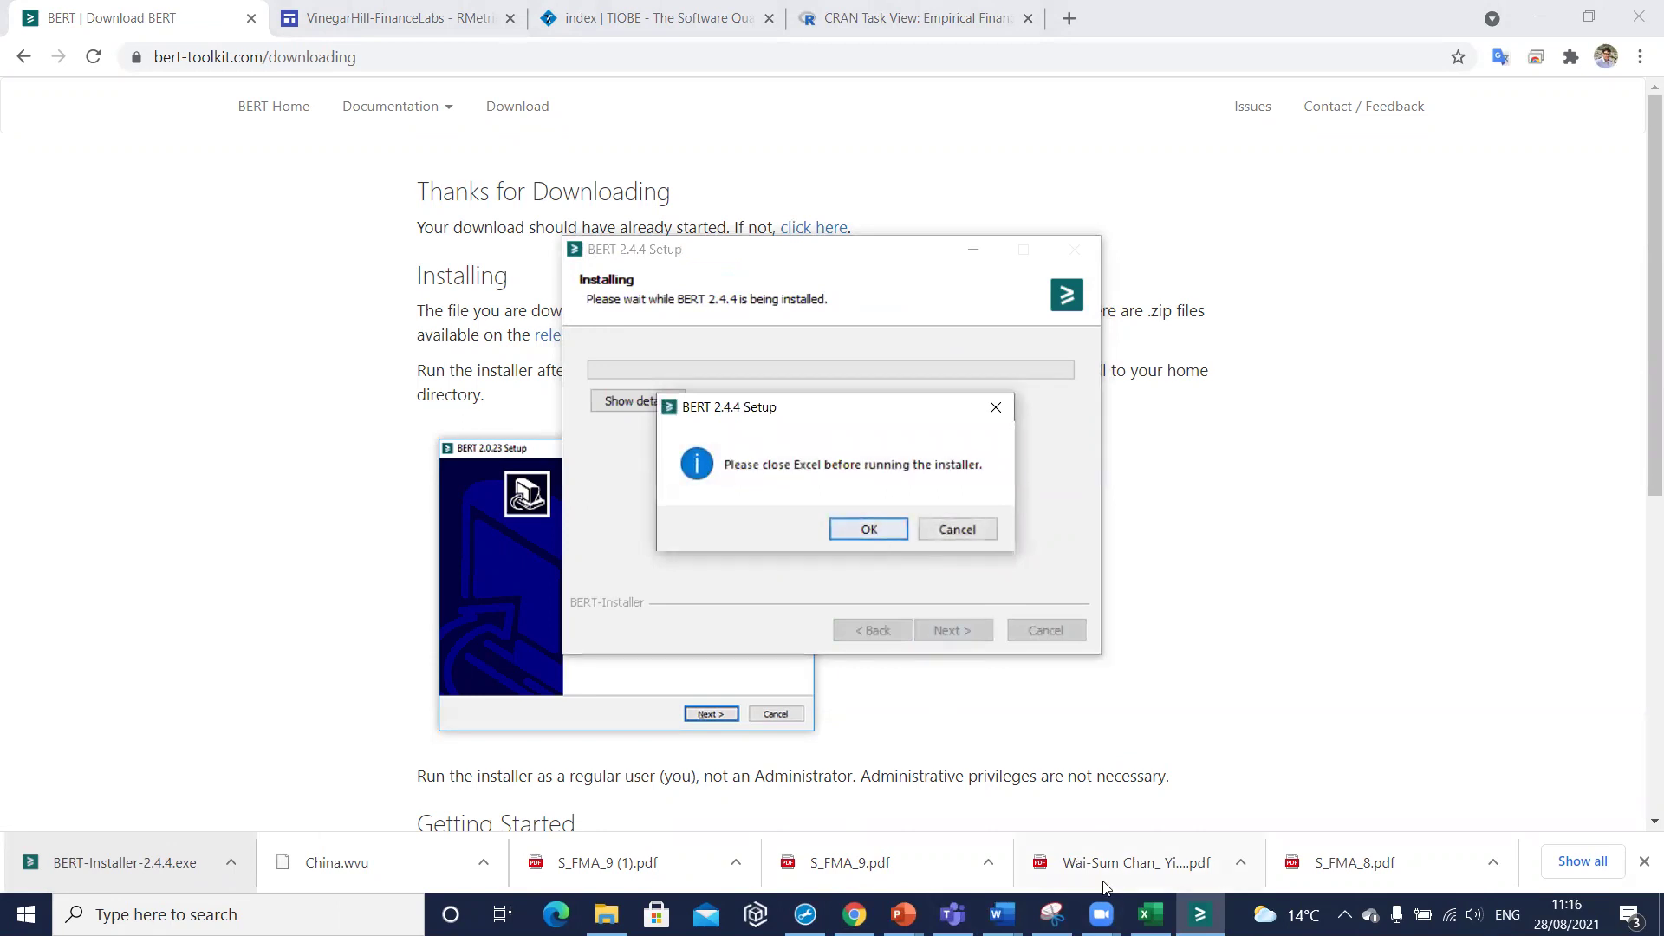
left_click(1151, 914)
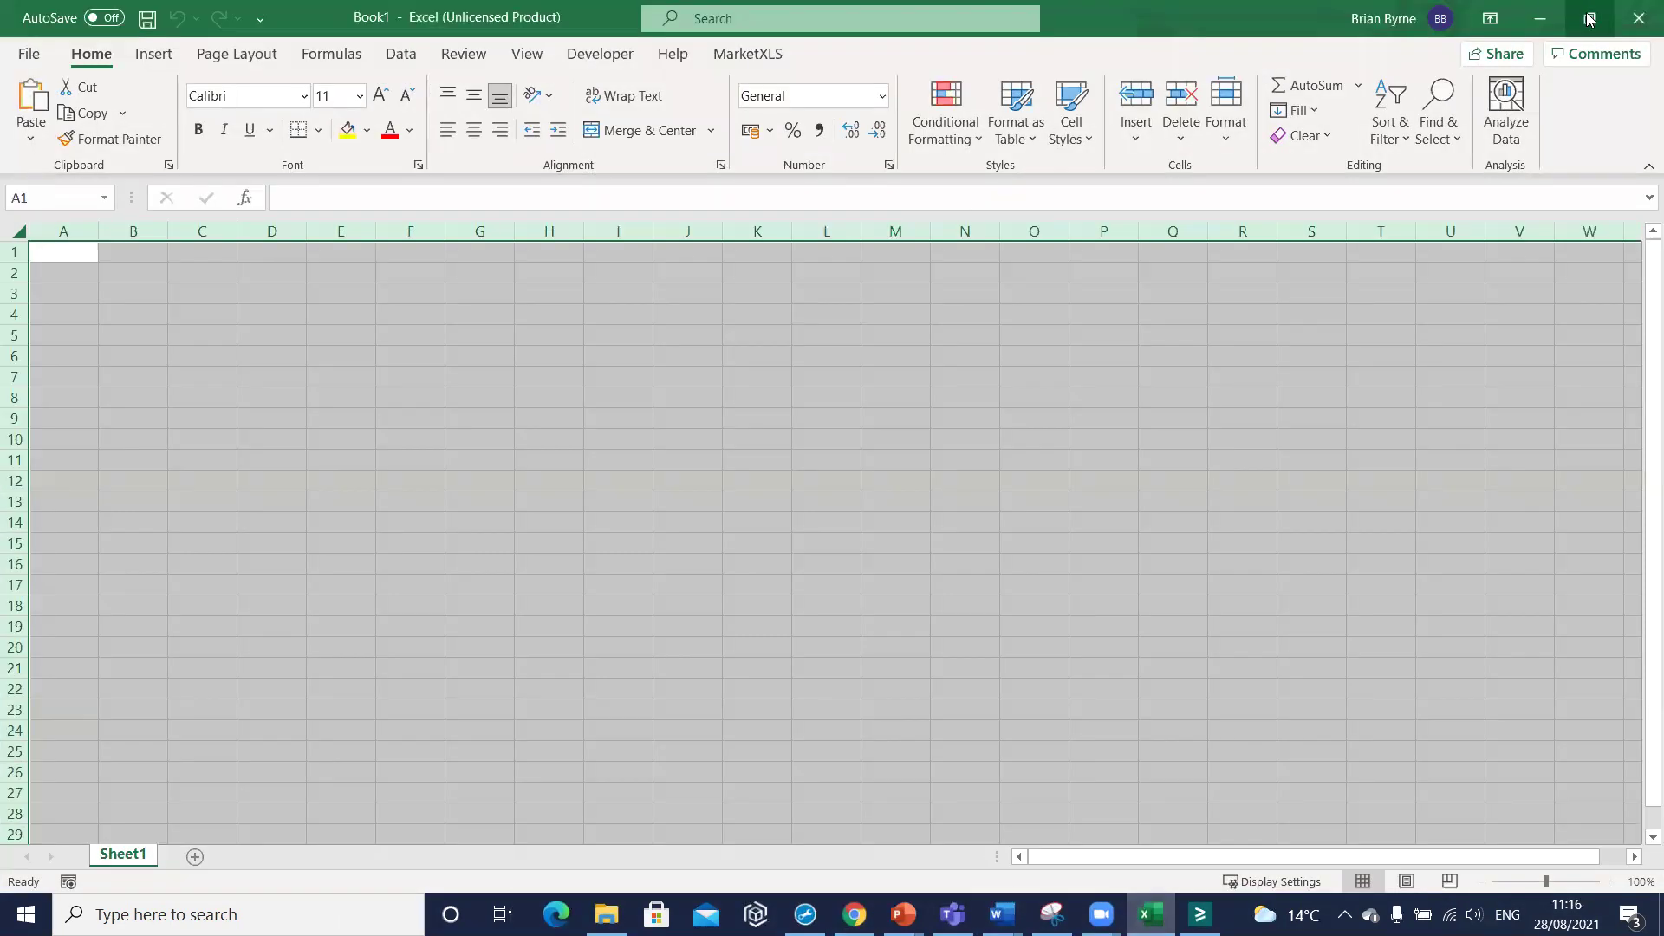
left_click(1638, 19)
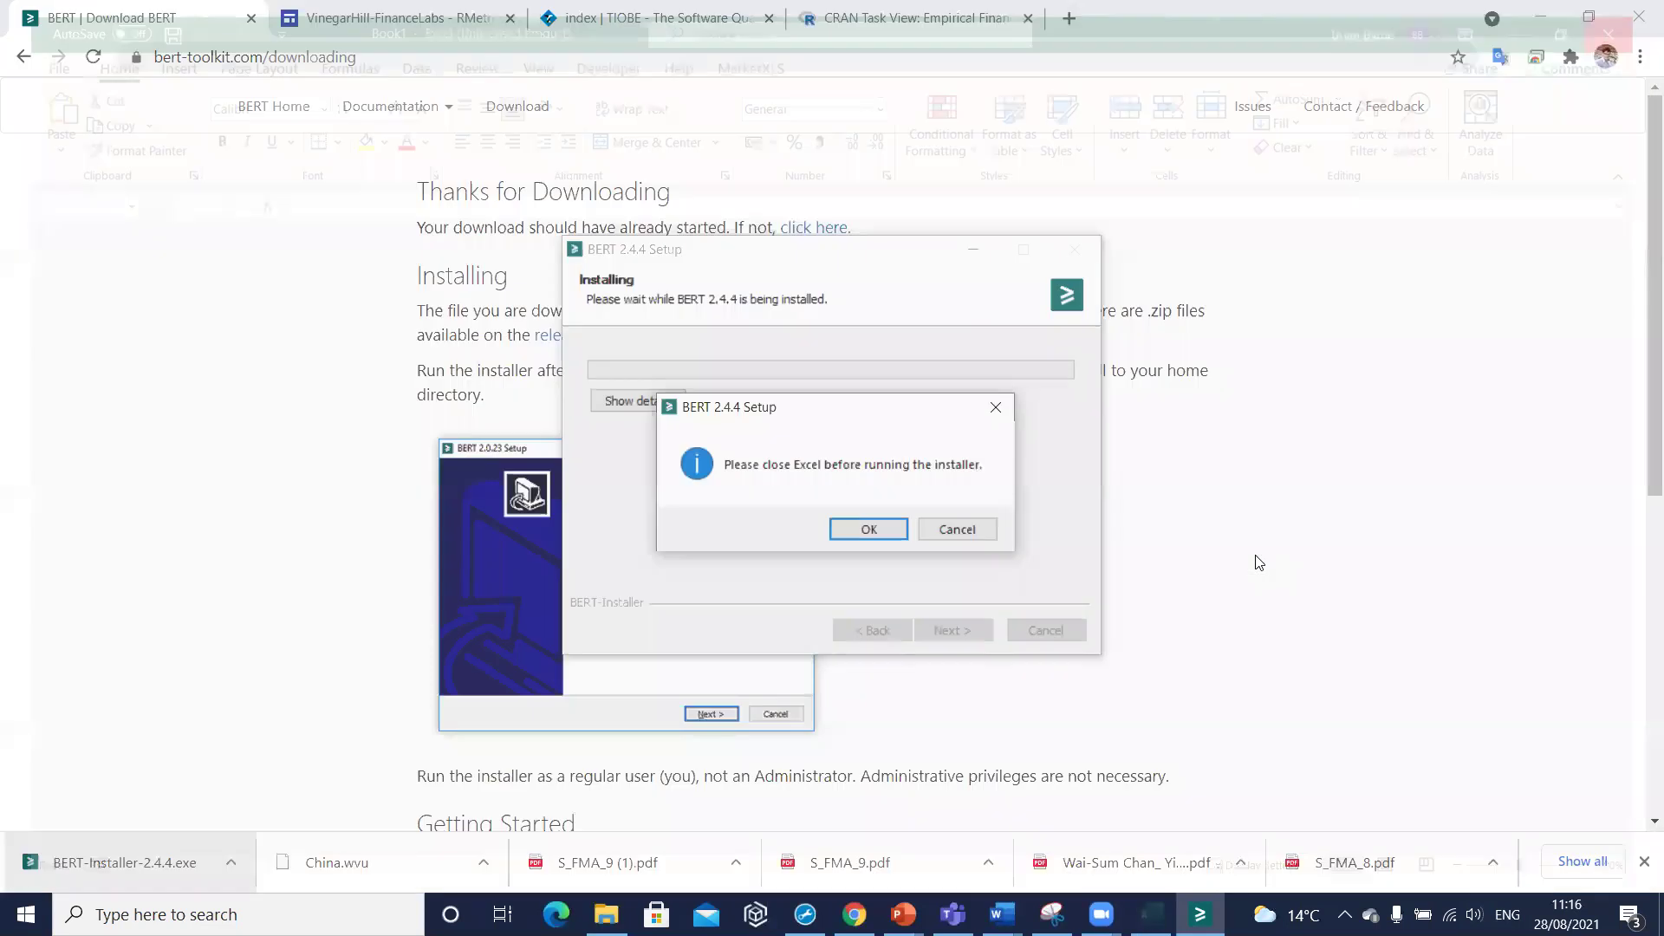
left_click(868, 530)
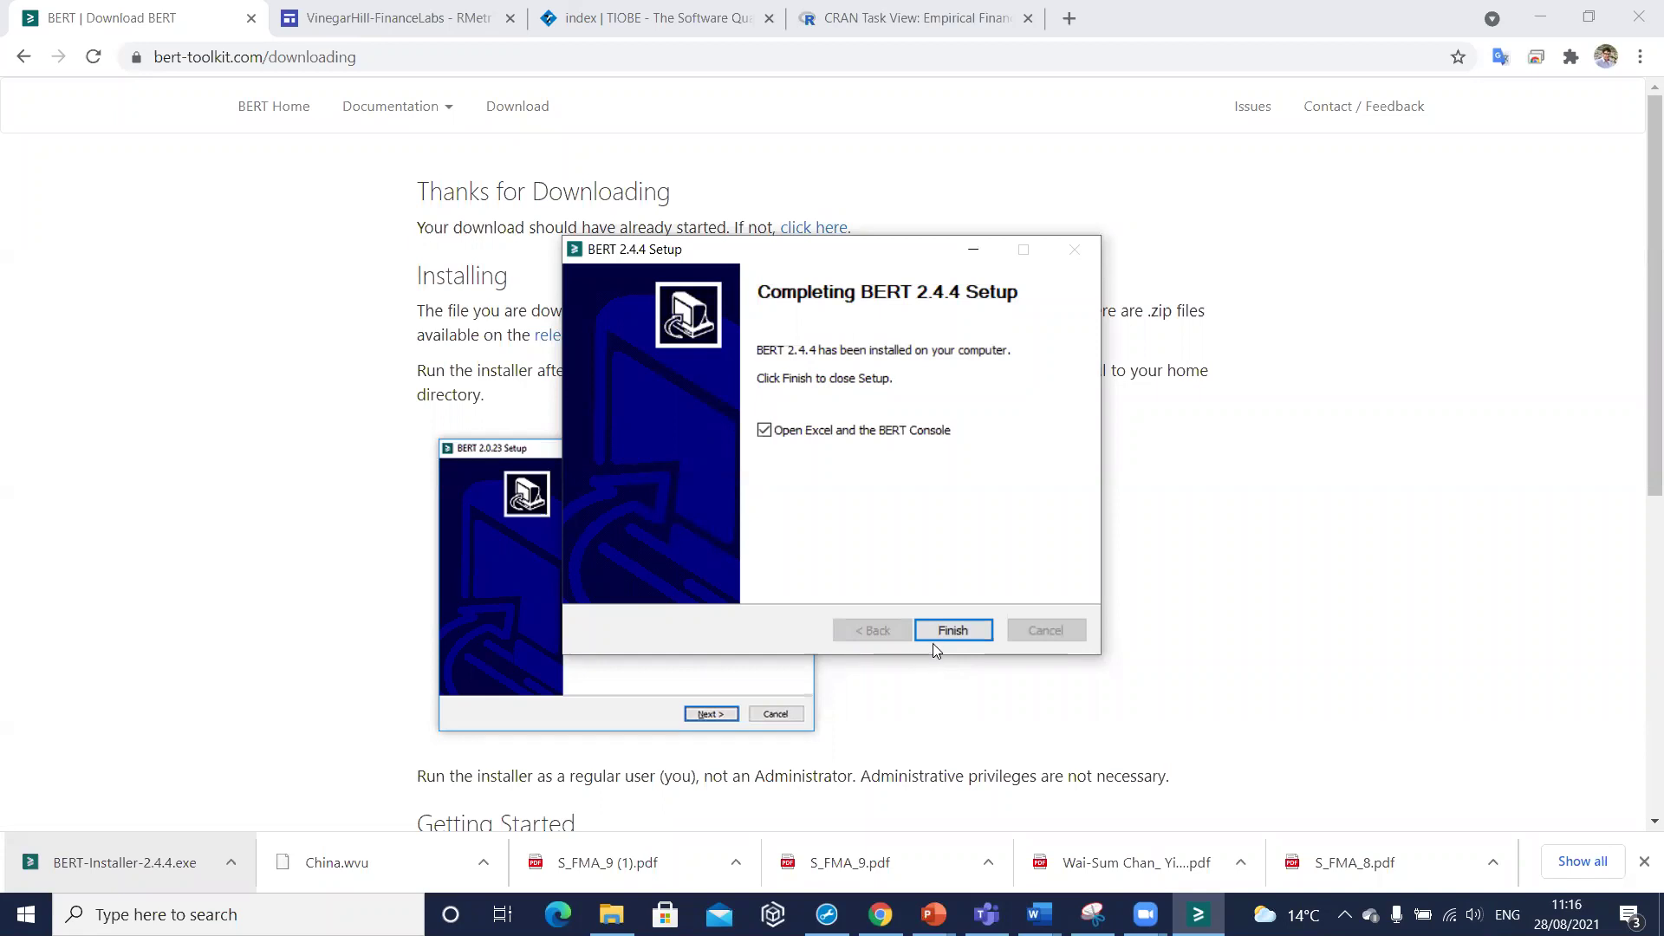
- Finish setup to launch Excel and the BERT Console, then open a blank Book1 workbook
left_click(934, 629)
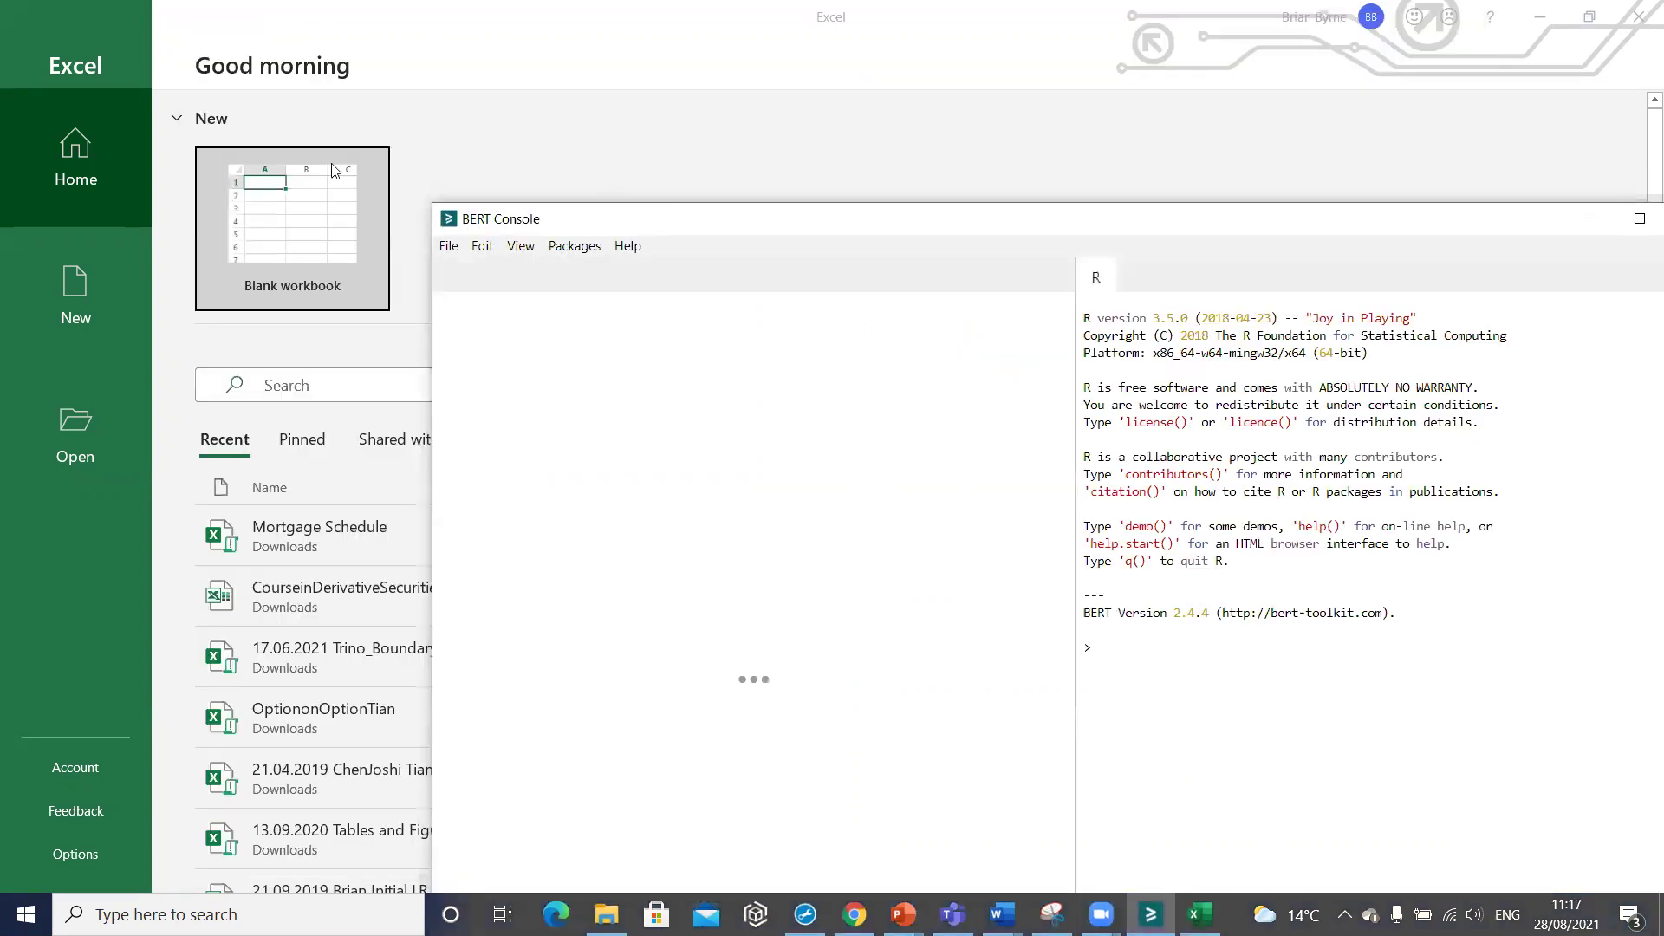
left_click(286, 190)
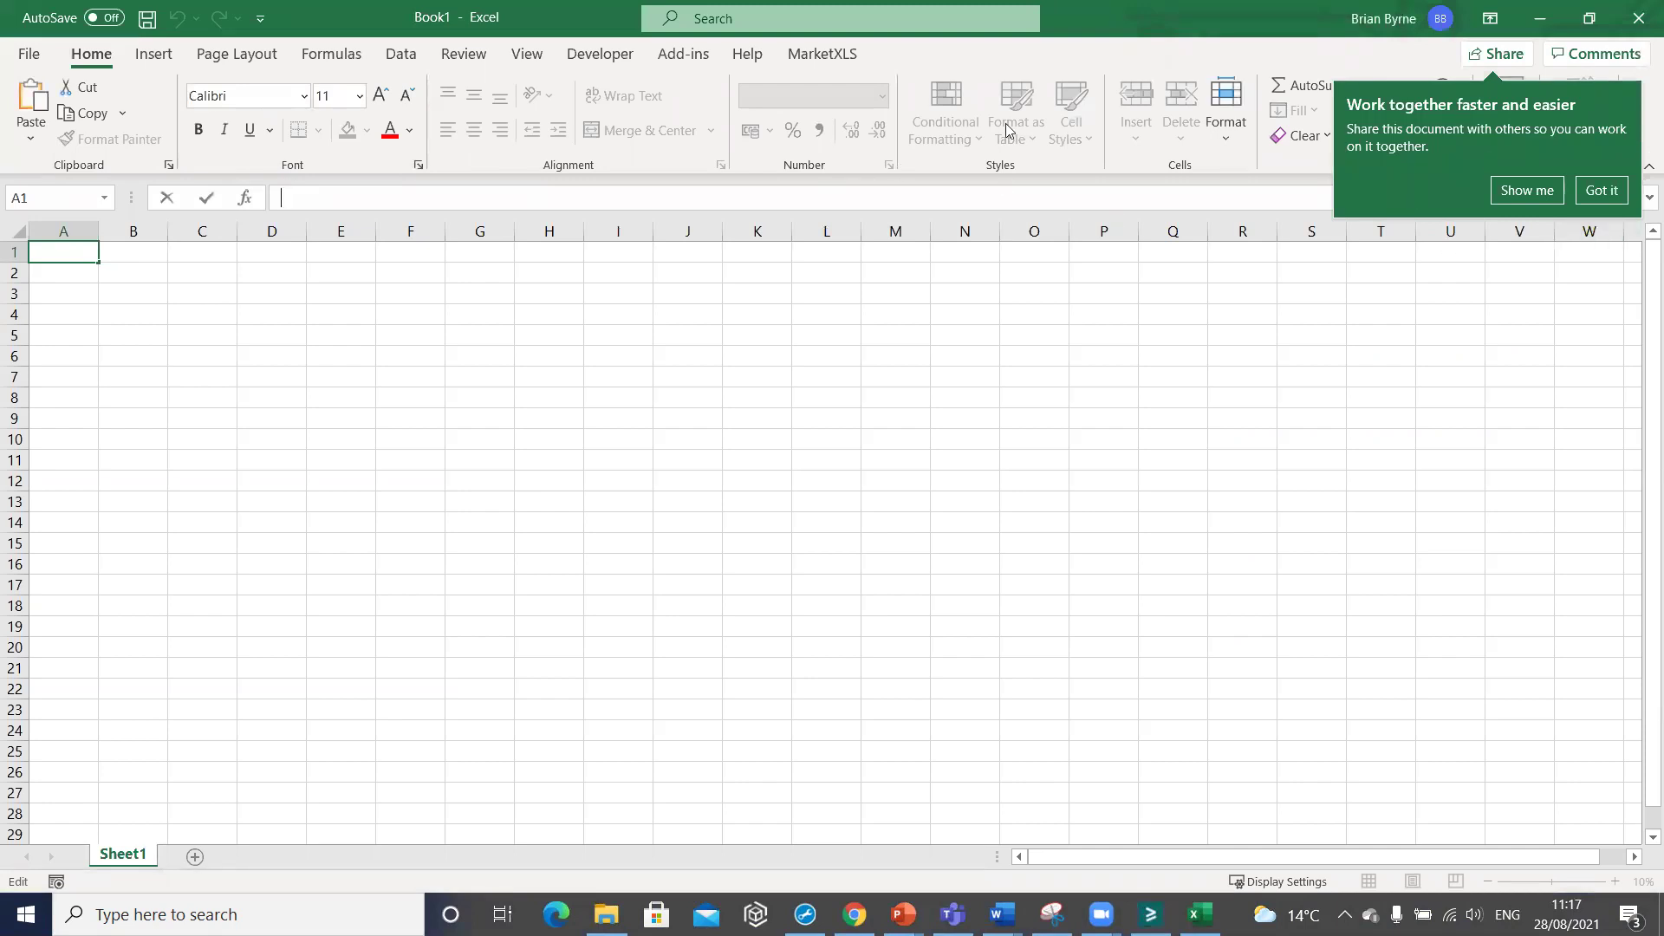
left_click(1601, 192)
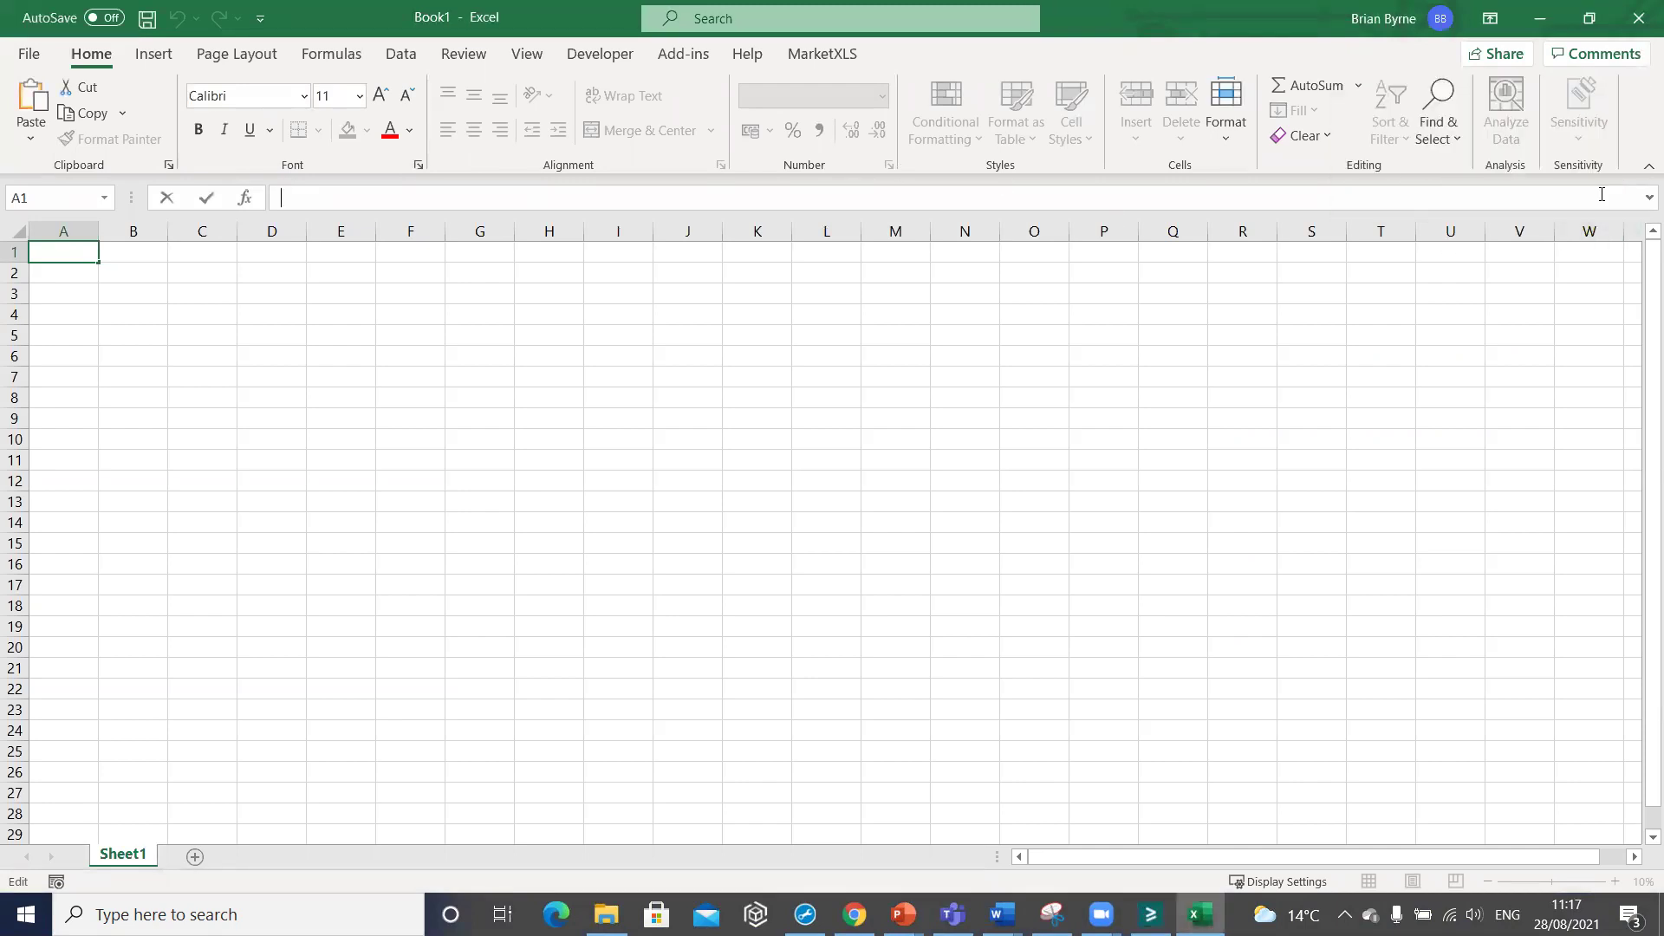